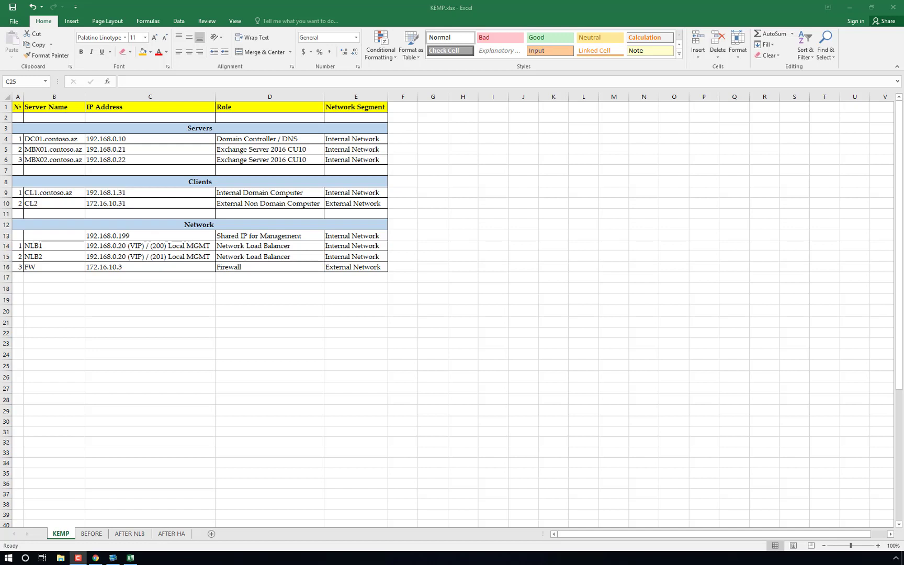
Step: Leave the KEMP.xlsx network plan and switch to the KEMP products page in Chrome
click(95, 558)
Step: Open Documentation in a new tab and go to High Availability (HA) under Feature Description
mouse_move(295, 84)
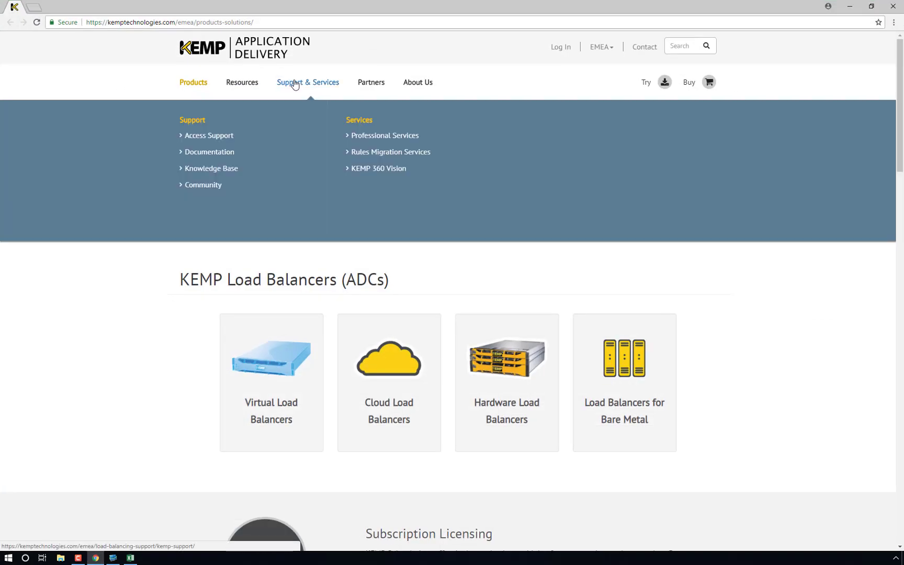
right_click(226, 151)
click(246, 157)
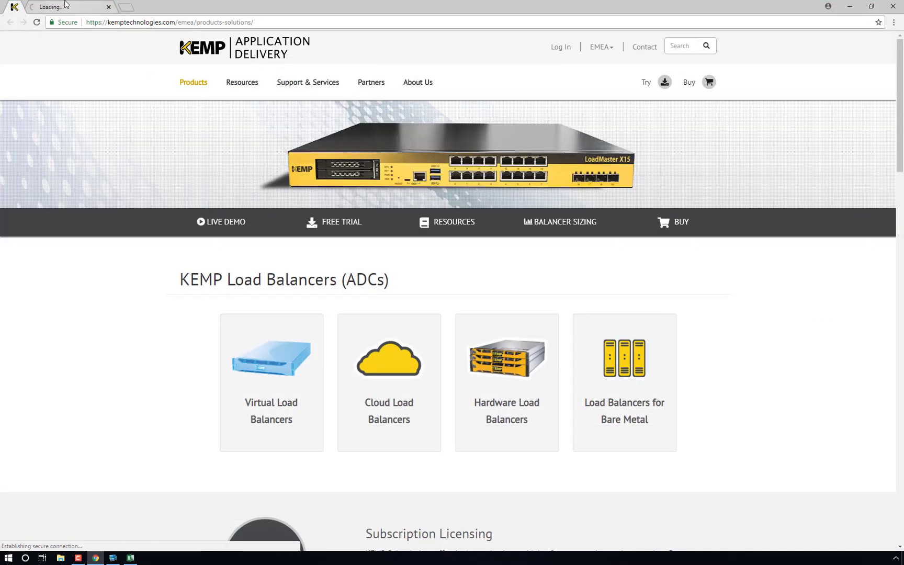
key(ctrl+Tab)
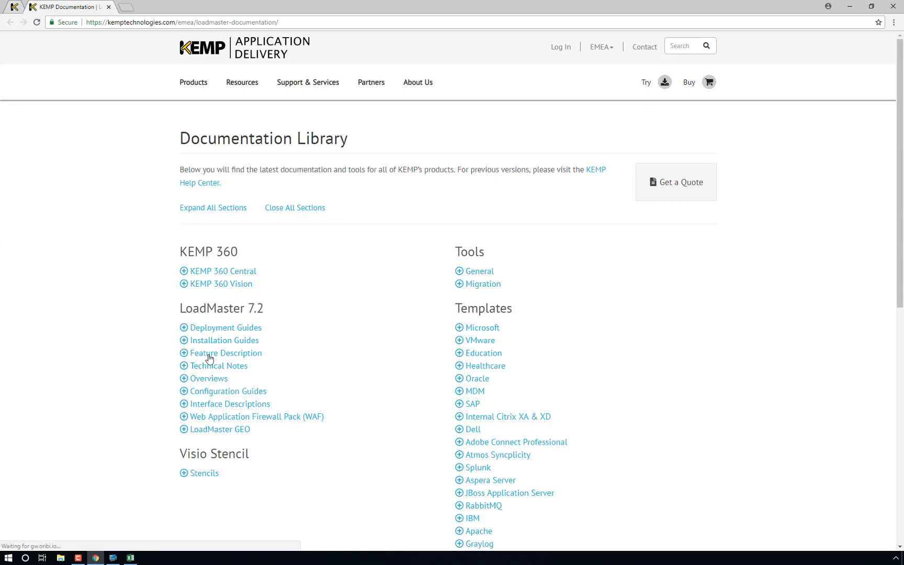
click(212, 353)
scroll(246, 301, down, 3)
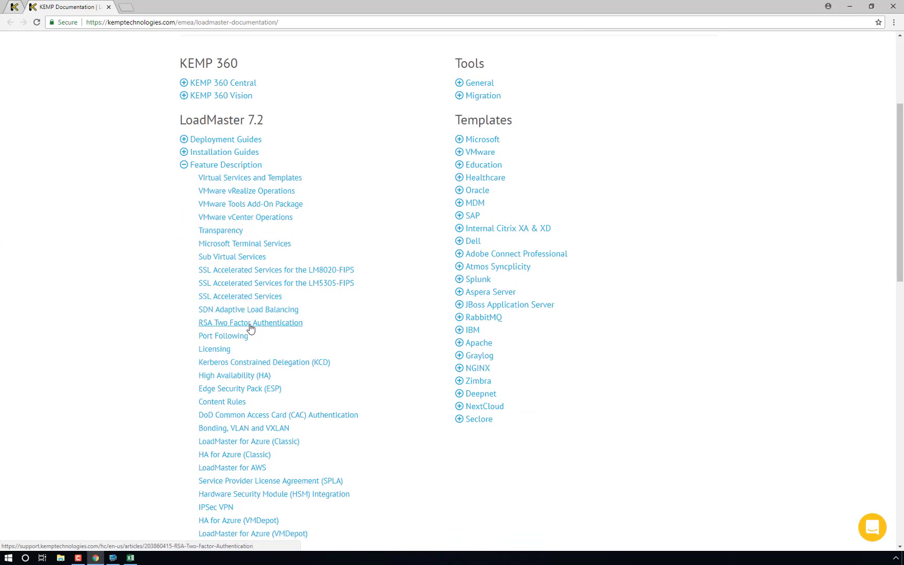
click(222, 375)
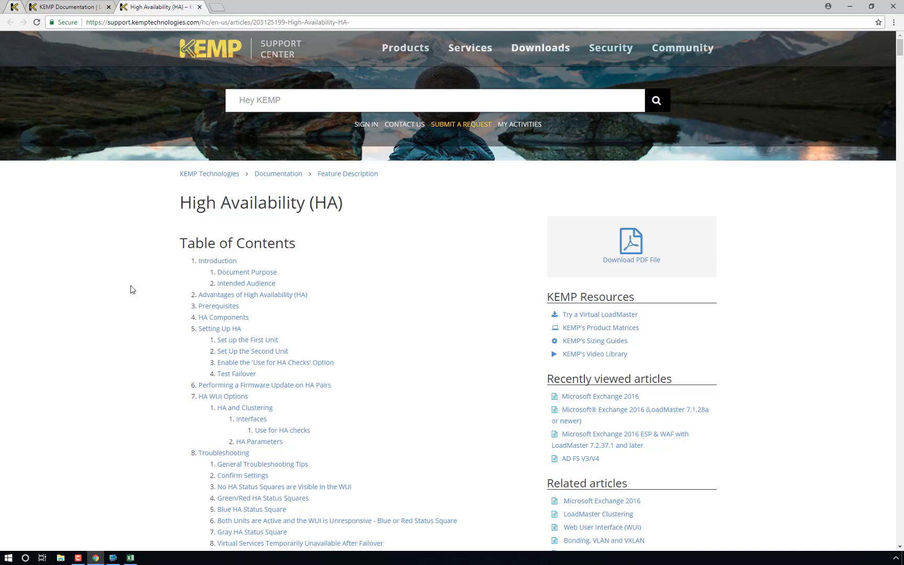
Step: Scroll through the HA article and start a find-in-page search
scroll(133, 289, down, 15)
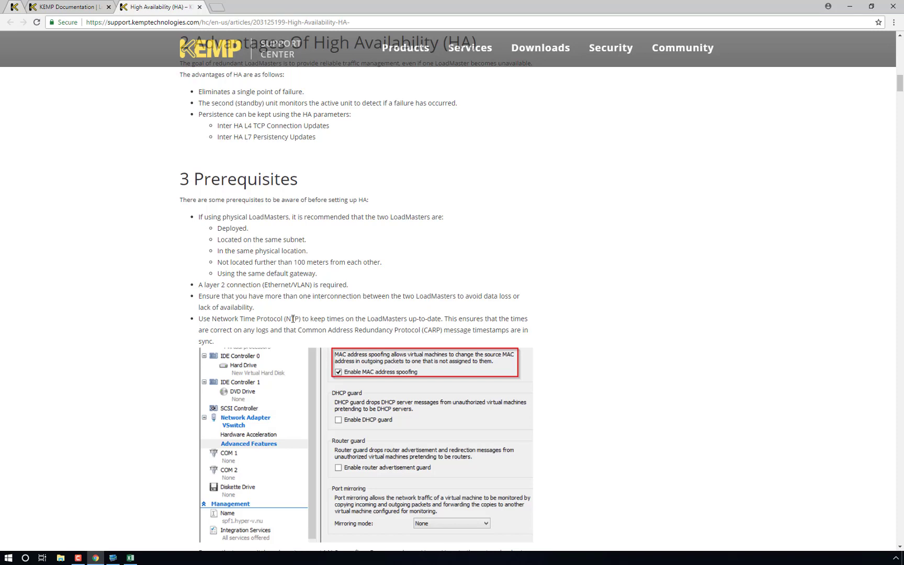
scroll(293, 319, down, 20)
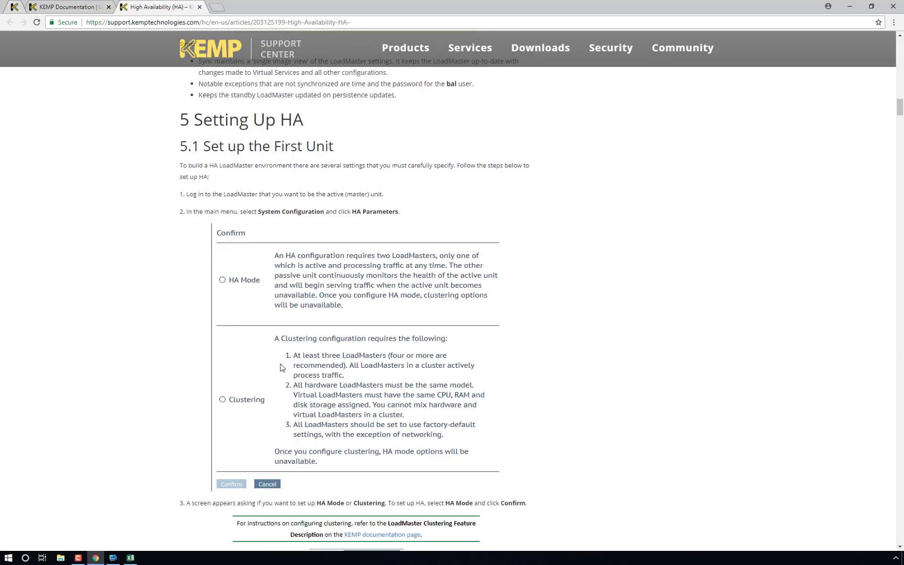
scroll(269, 379, down, 7)
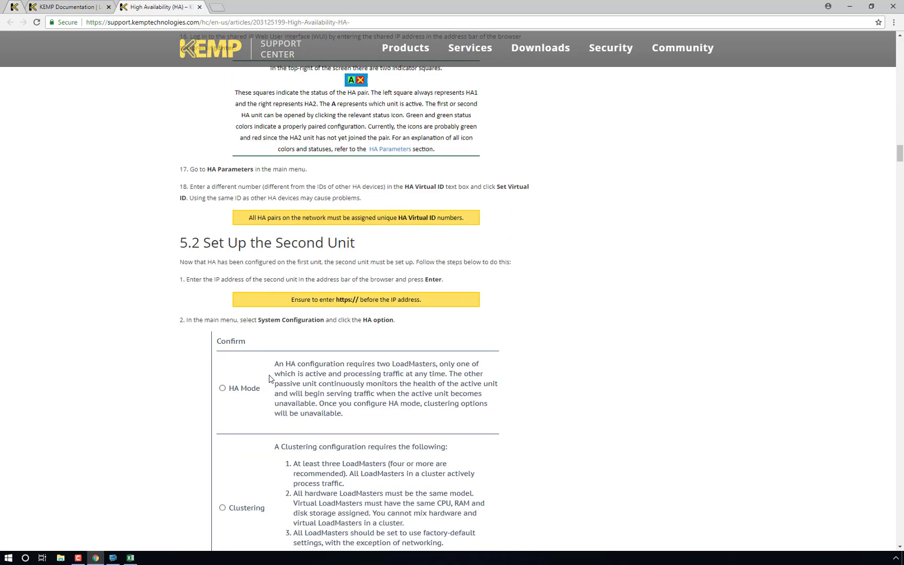
key(ctrl+f)
Step: Find 'vmware', read the HA Issues on VMware section, then return to KEMP.xlsx
text(vmware)
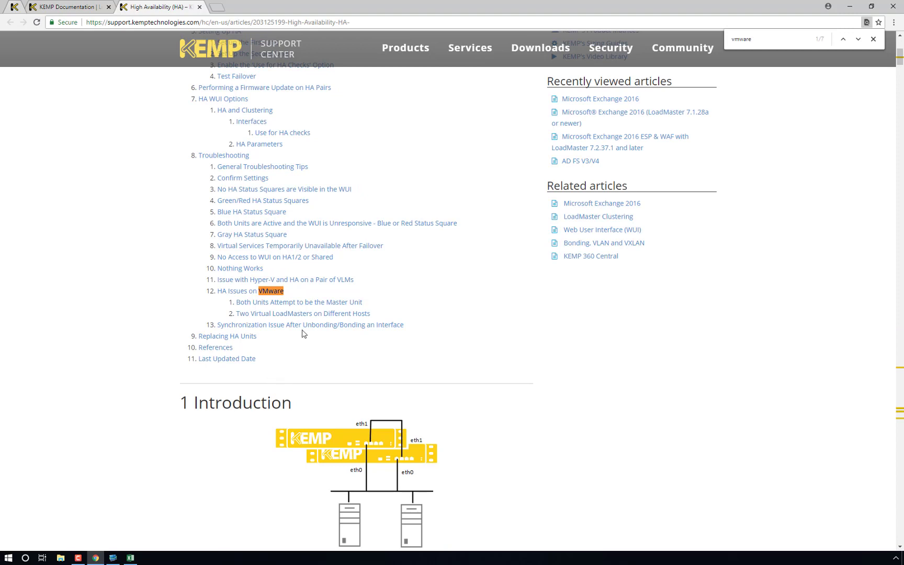
click(246, 291)
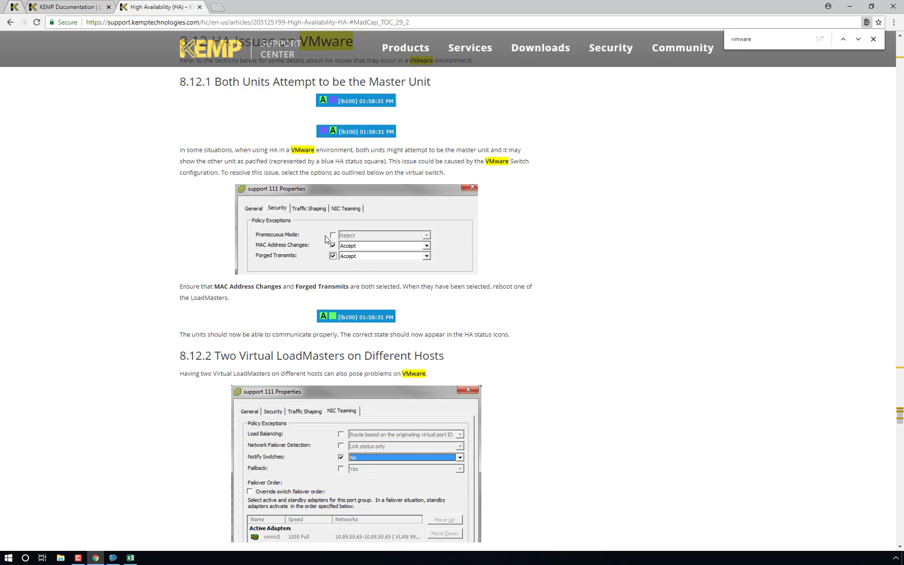
key(alt+Left)
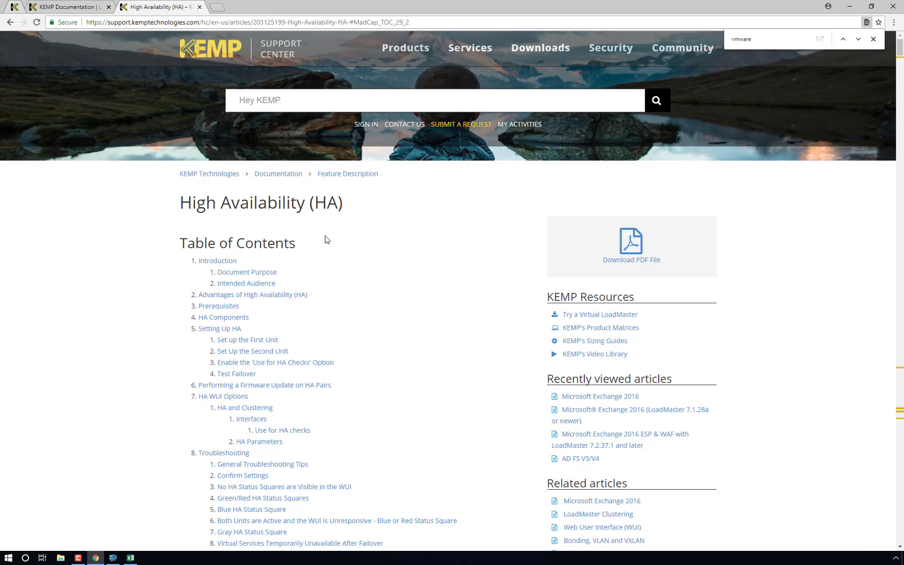
click(130, 558)
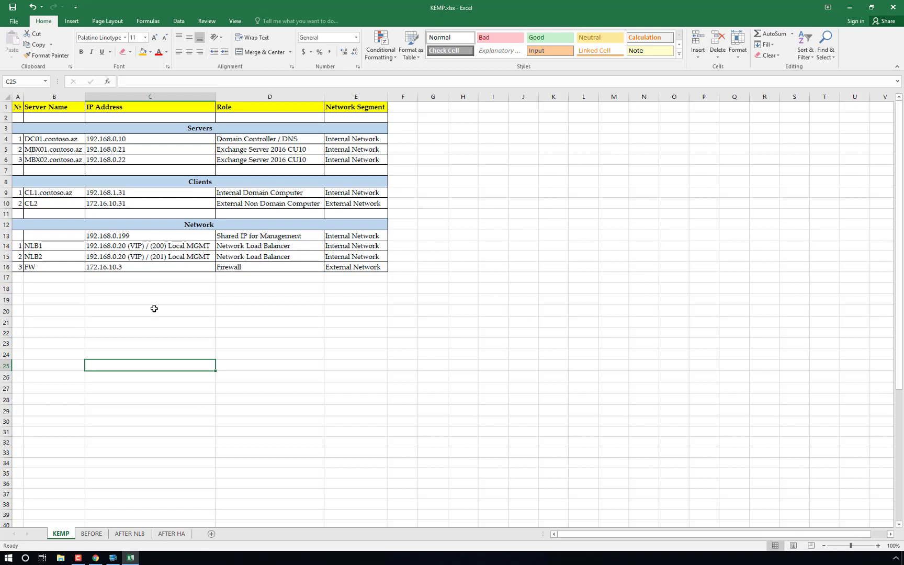
Step: Review the shared management IP 192.168.0.199 and NLB2 rows, then view the AFTER HA diagram
click(11, 236)
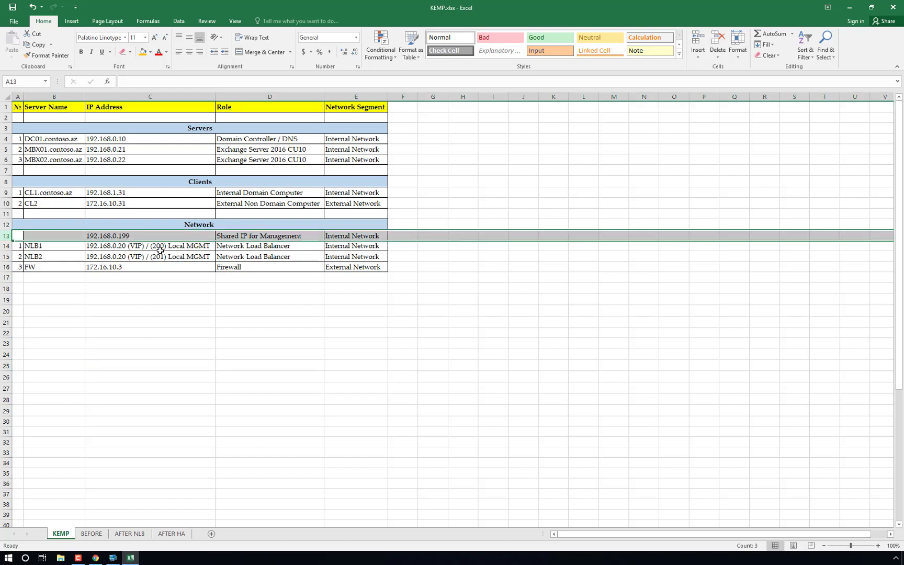
click(262, 237)
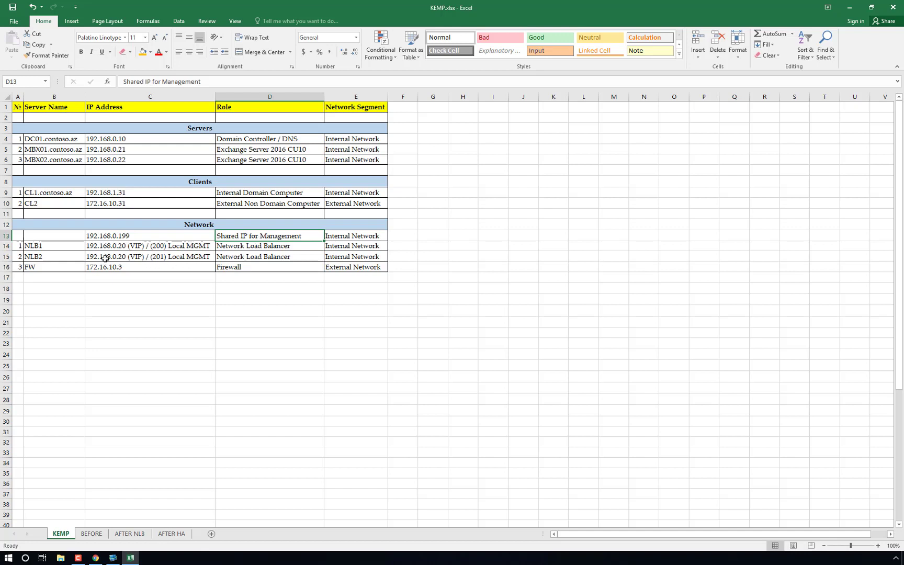
click(4, 257)
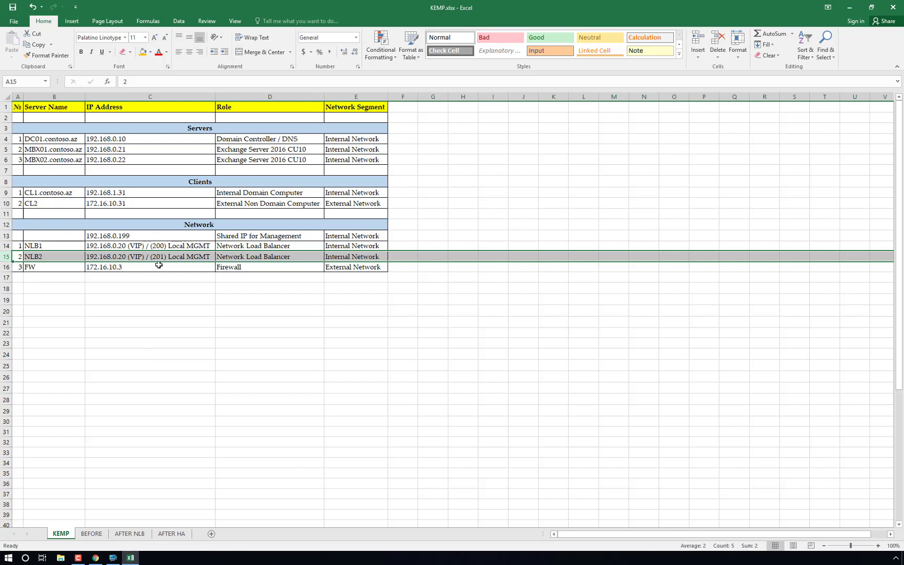
click(171, 533)
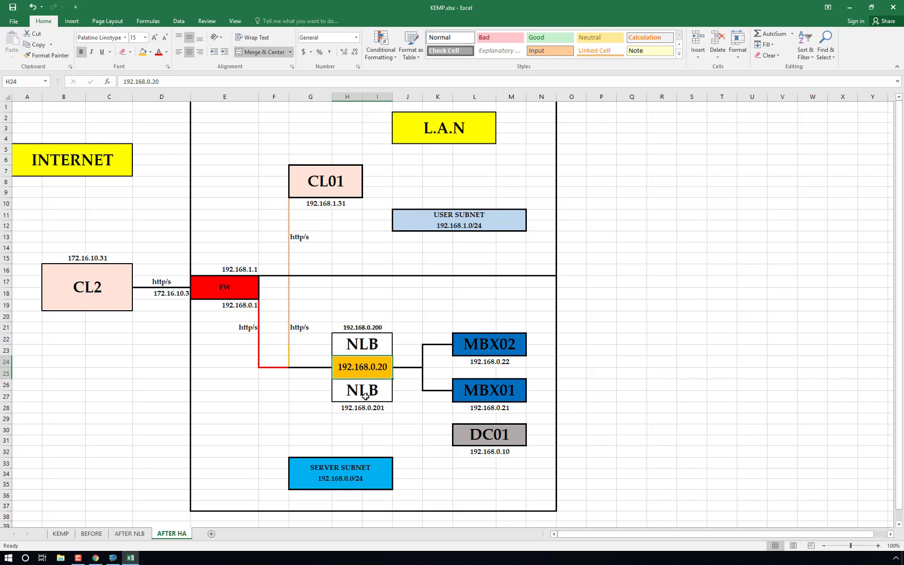
click(365, 397)
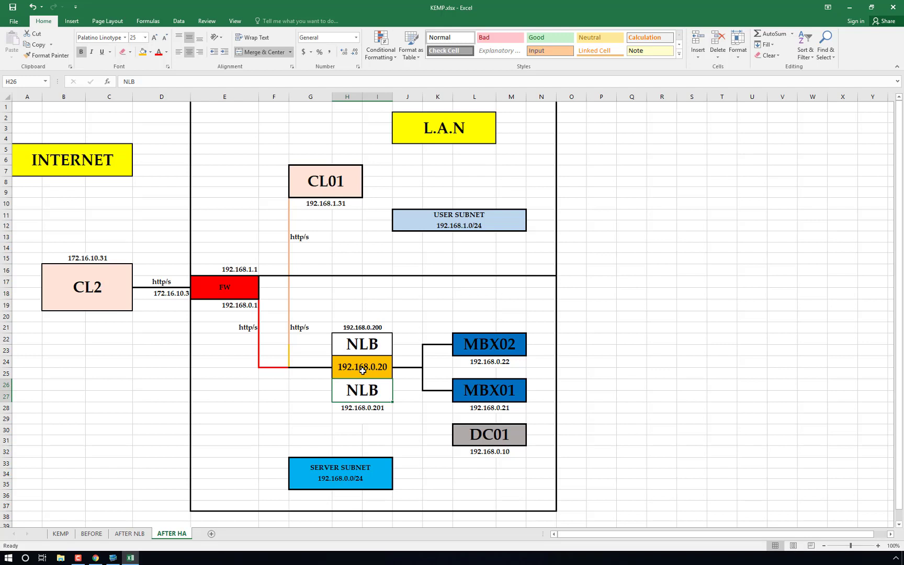
click(362, 371)
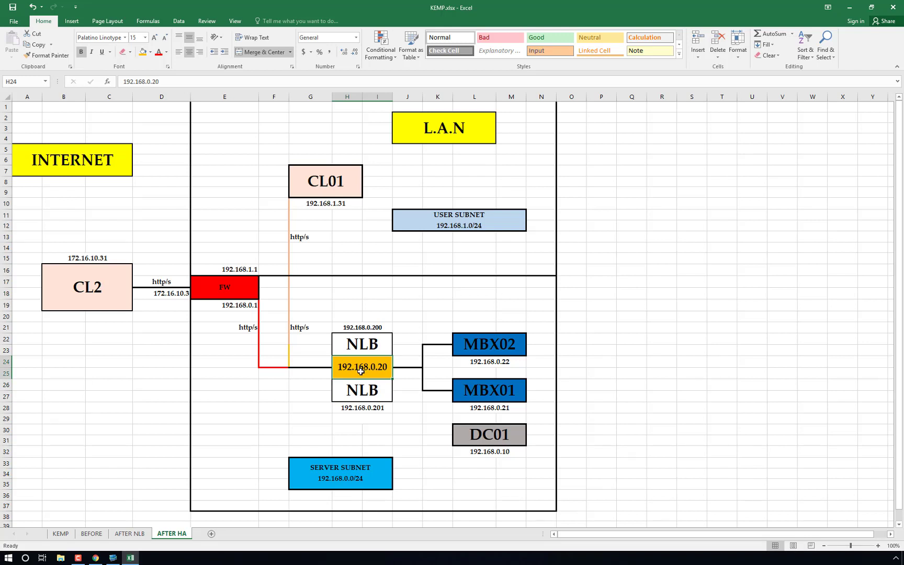
Step: In the remote session, log in to LoadMaster 192.168.0.201 and dismiss the licence notice
click(110, 560)
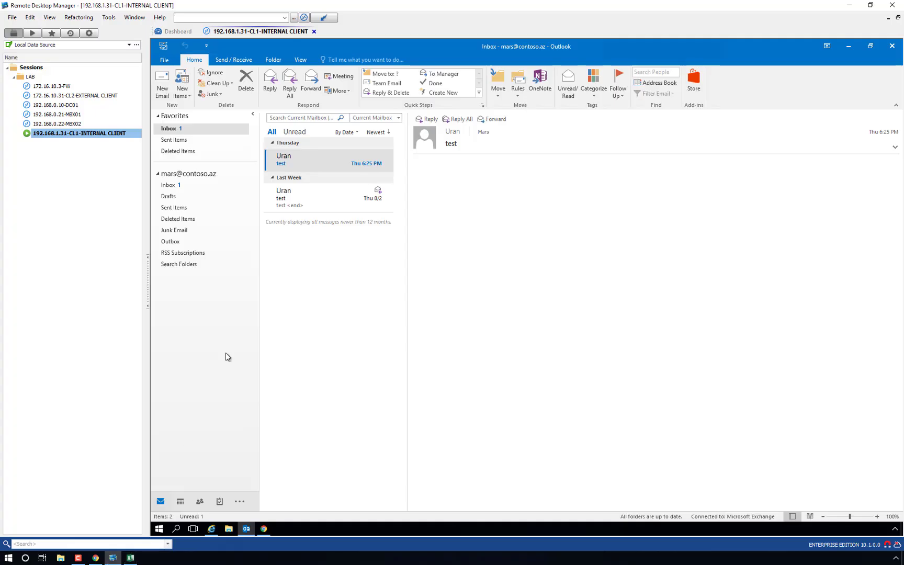
mouse_move(272, 37)
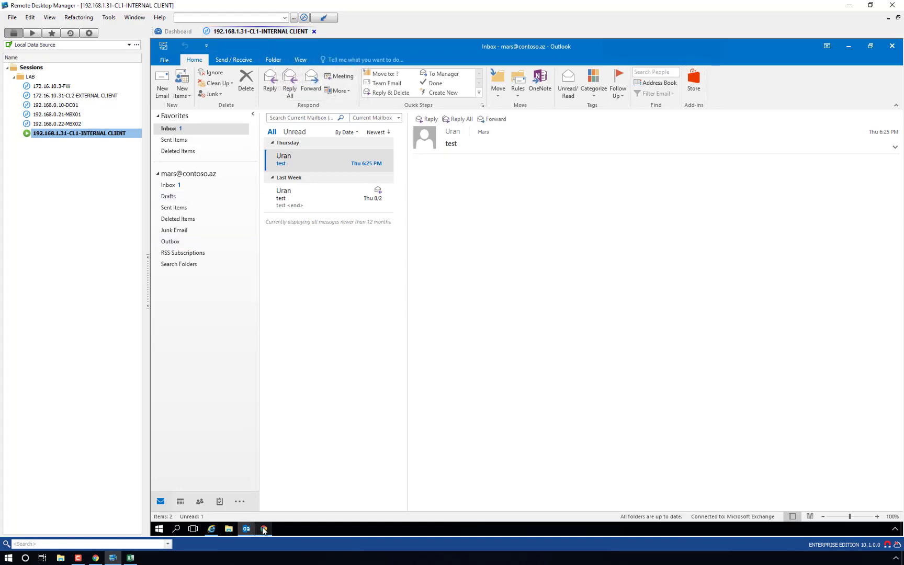
mouse_move(263, 530)
click(298, 492)
click(465, 141)
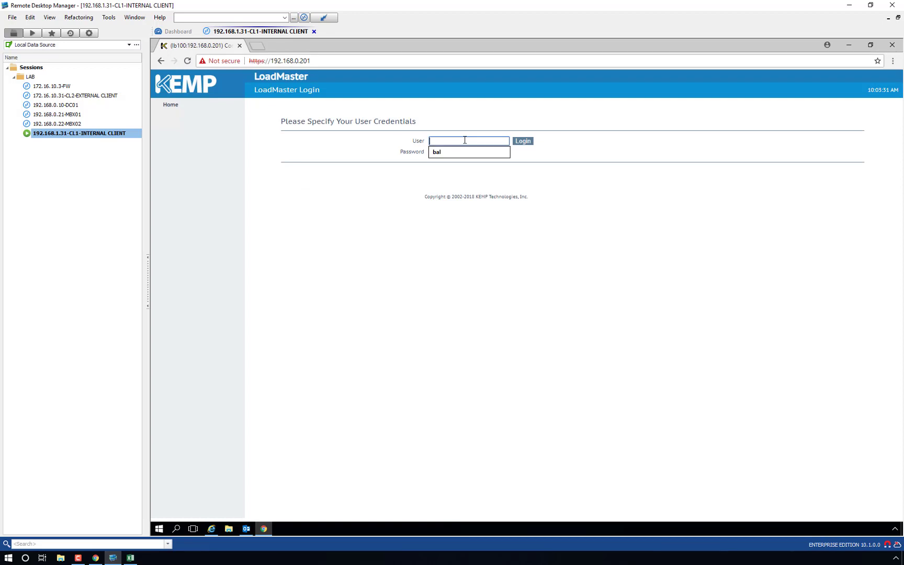
text(bal)
key(Tab)
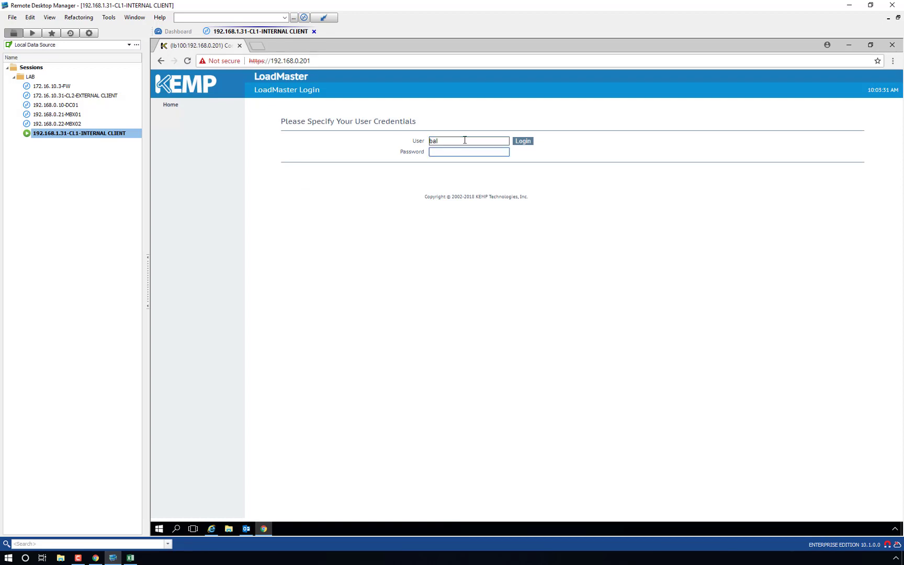
text(*****)
key(Return)
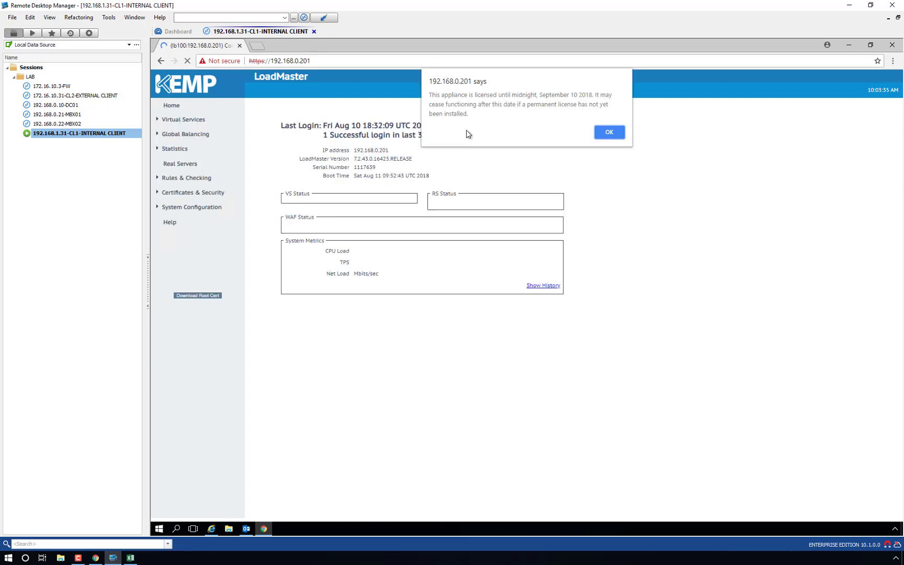
click(610, 133)
Step: Confirm 192.168.0.201 has no virtual services or real servers, then bring up 192.168.0.200
click(181, 120)
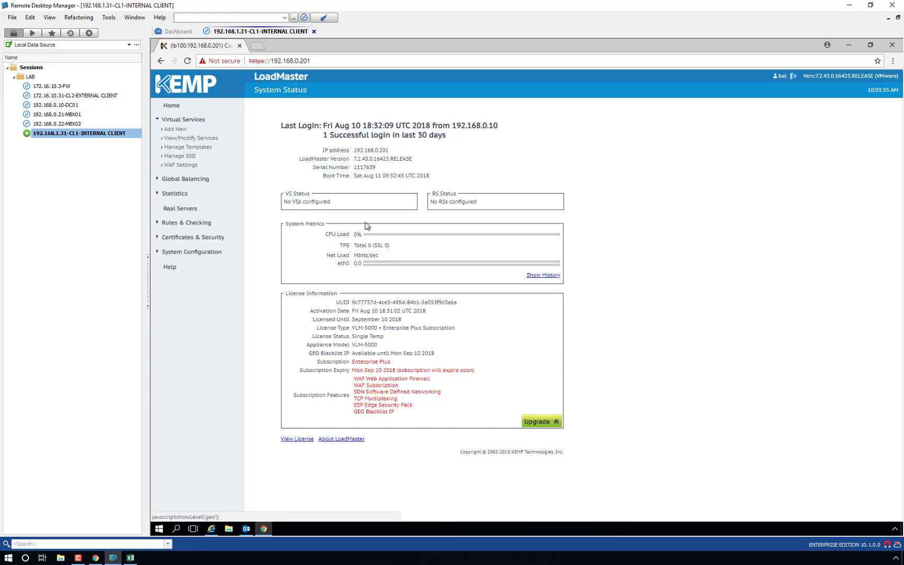
click(191, 137)
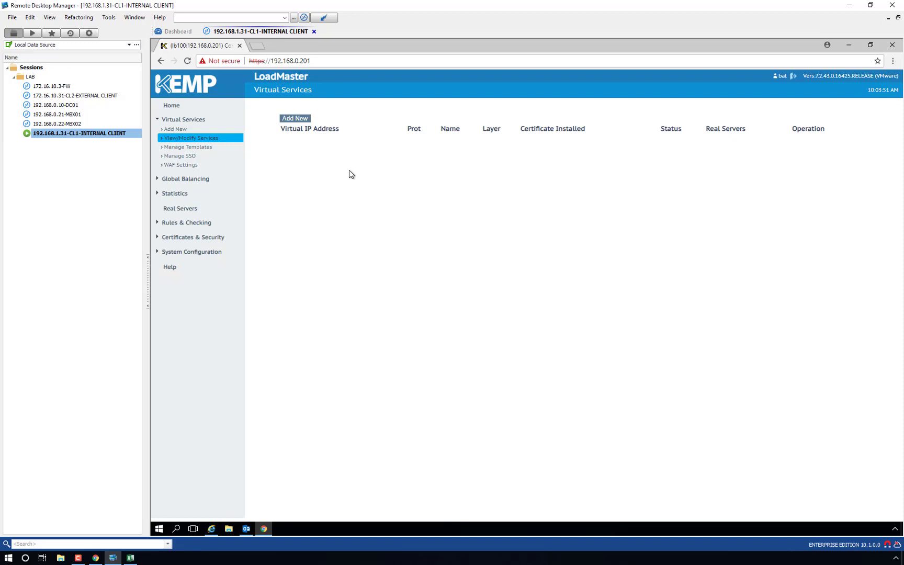
click(198, 211)
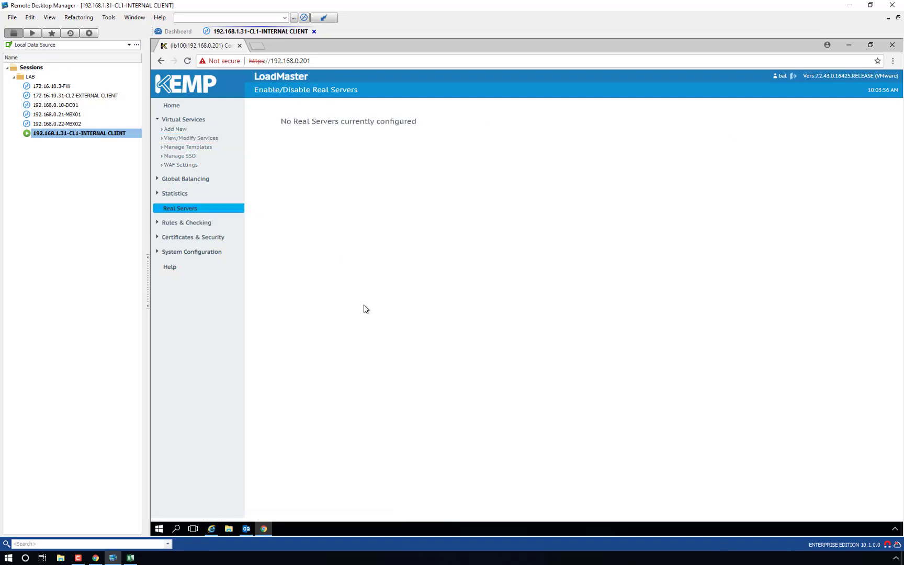
click(212, 528)
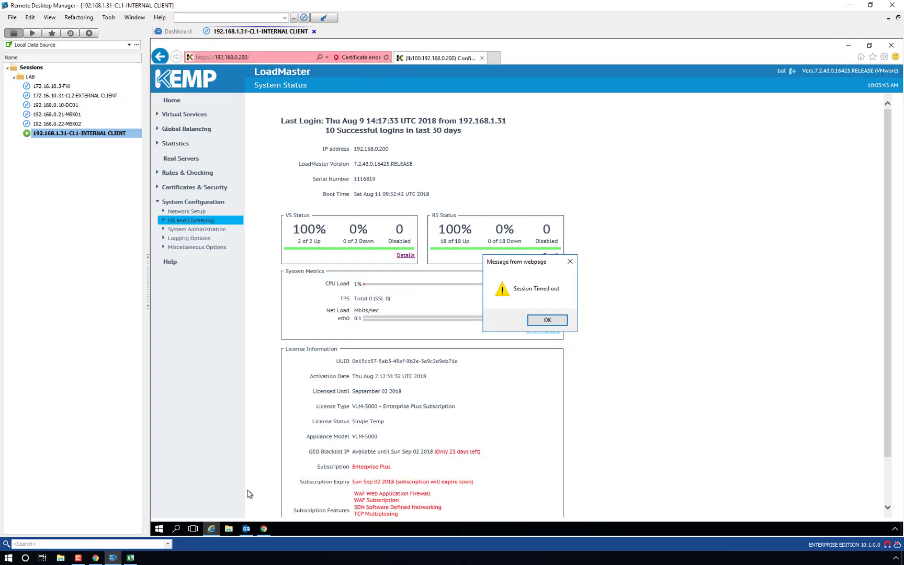
Step: Log back in to 192.168.0.200 with the saved credentials and dismiss the licence warning
click(547, 319)
click(448, 147)
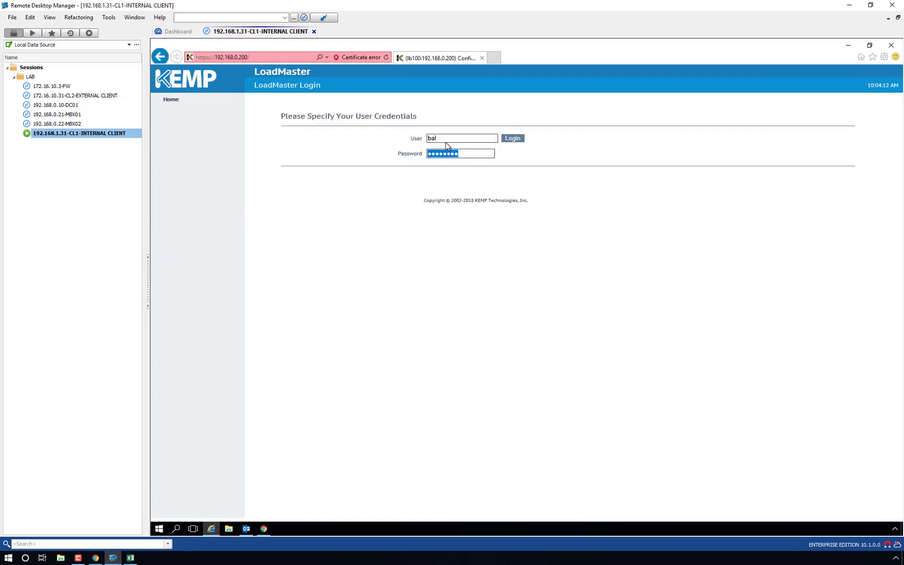
key(Return)
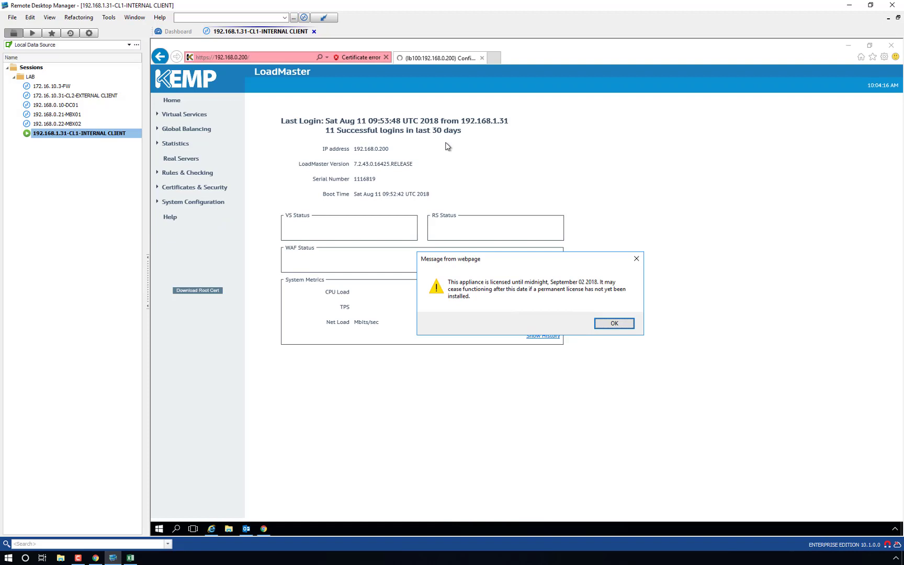
key(Return)
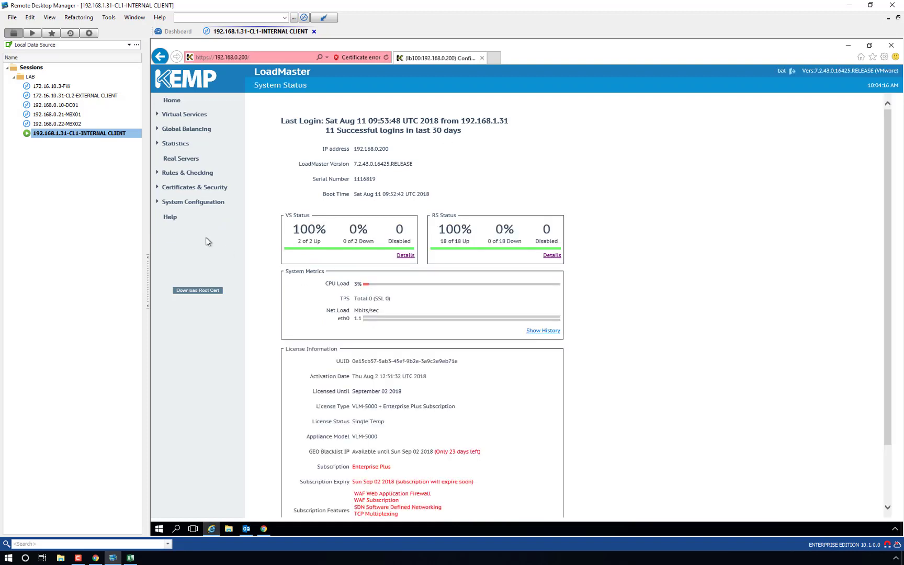
Step: Set the hostname to VLM1 and check the default gateway is 192.168.0.1
click(190, 202)
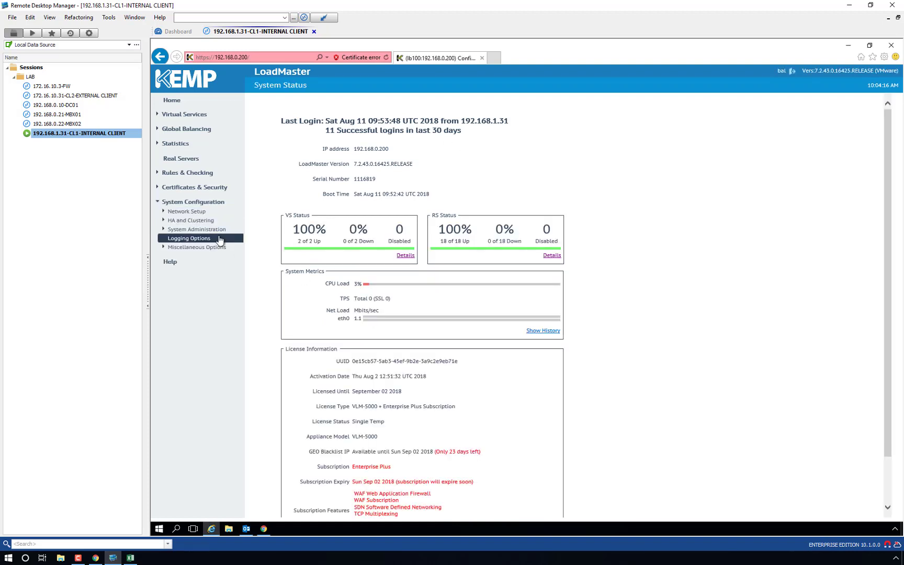
click(190, 211)
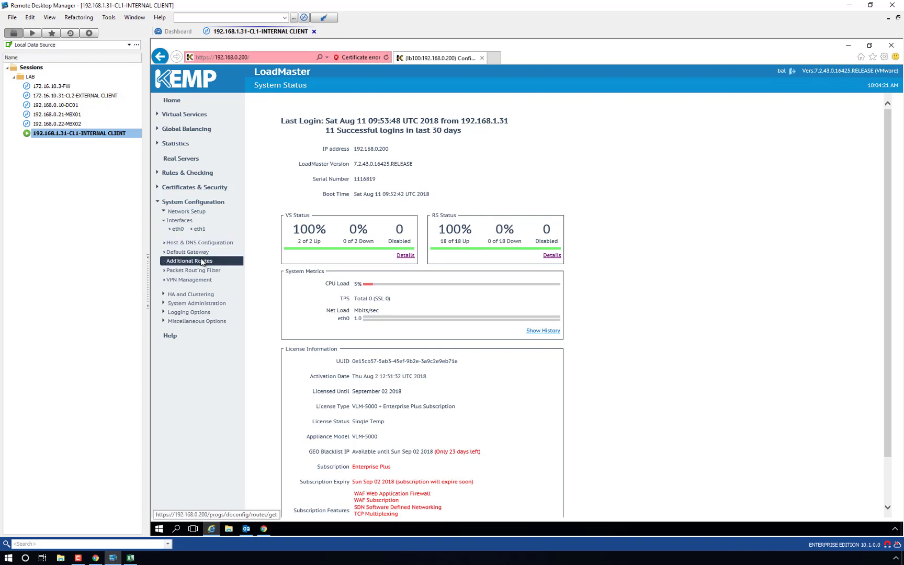
click(199, 243)
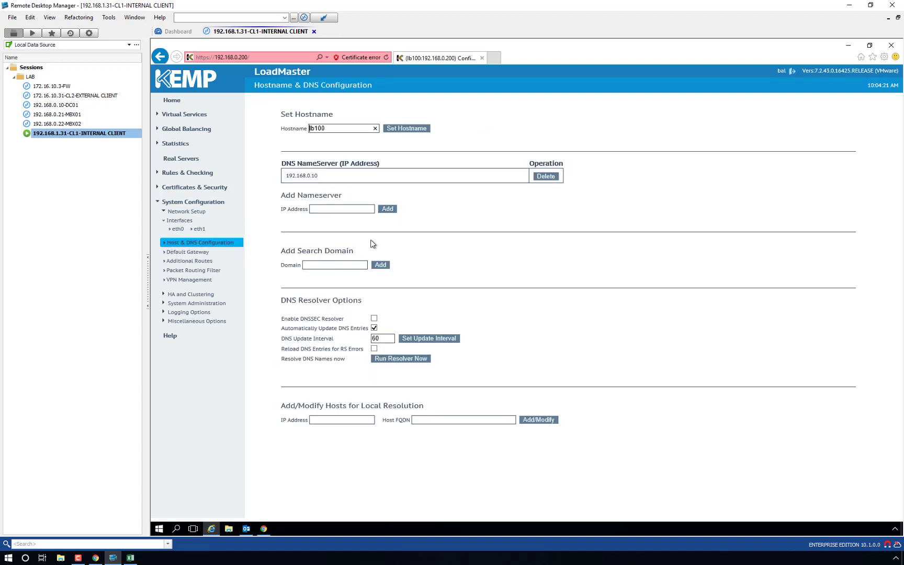
text(VLM)
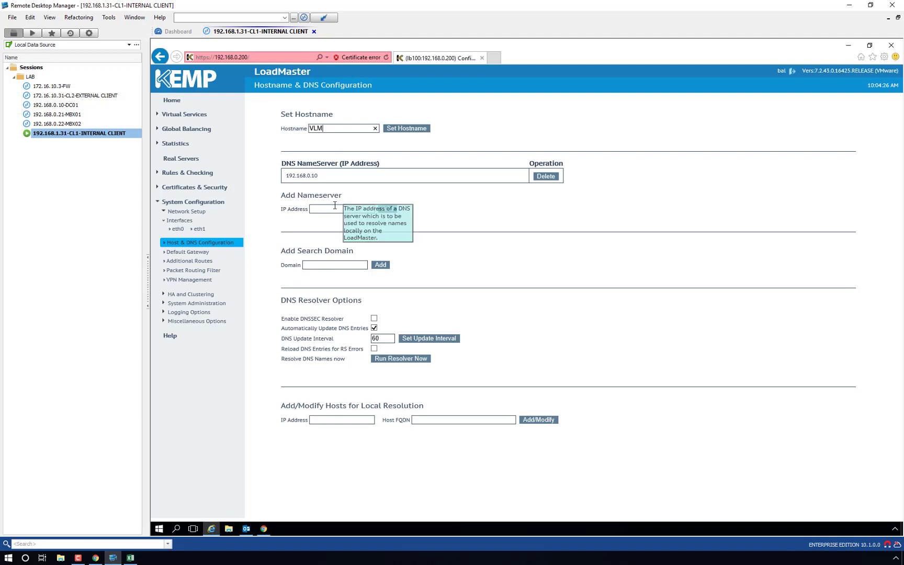
text(1)
click(407, 130)
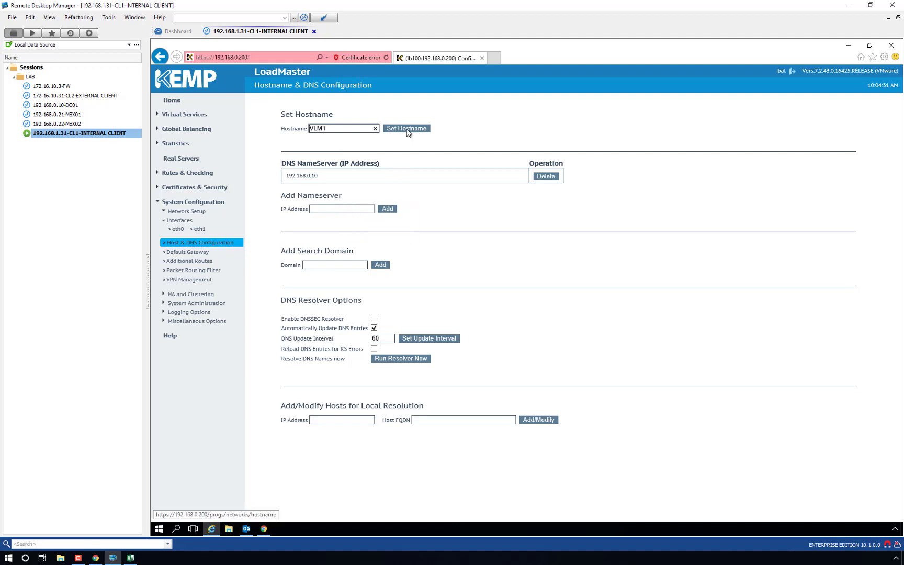
click(189, 252)
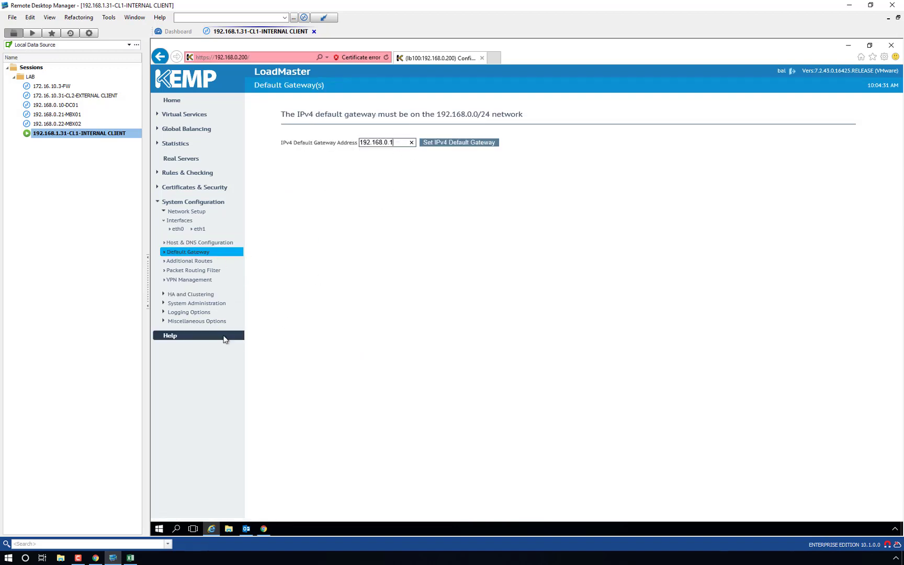
Step: Set the NTP host to 192.168.0.10 in Date/Time settings
click(197, 303)
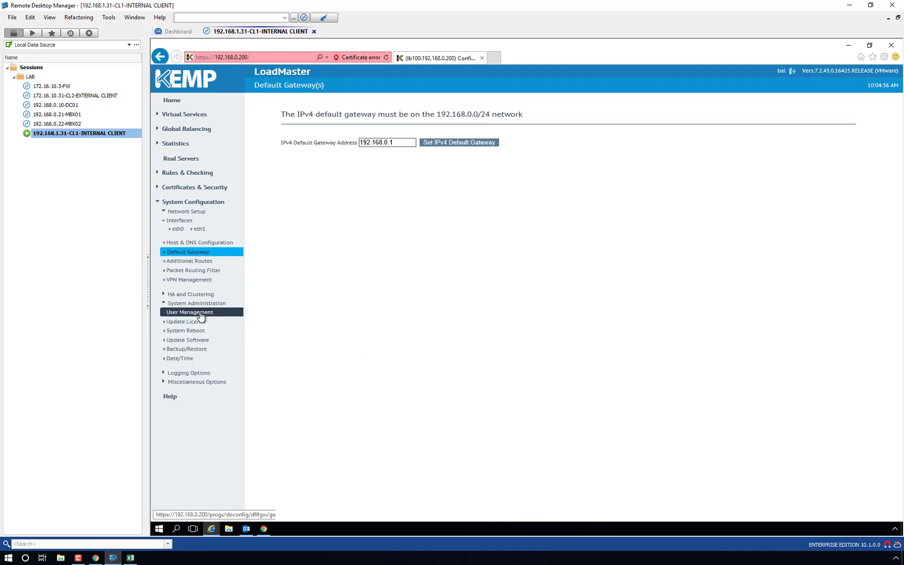
click(189, 361)
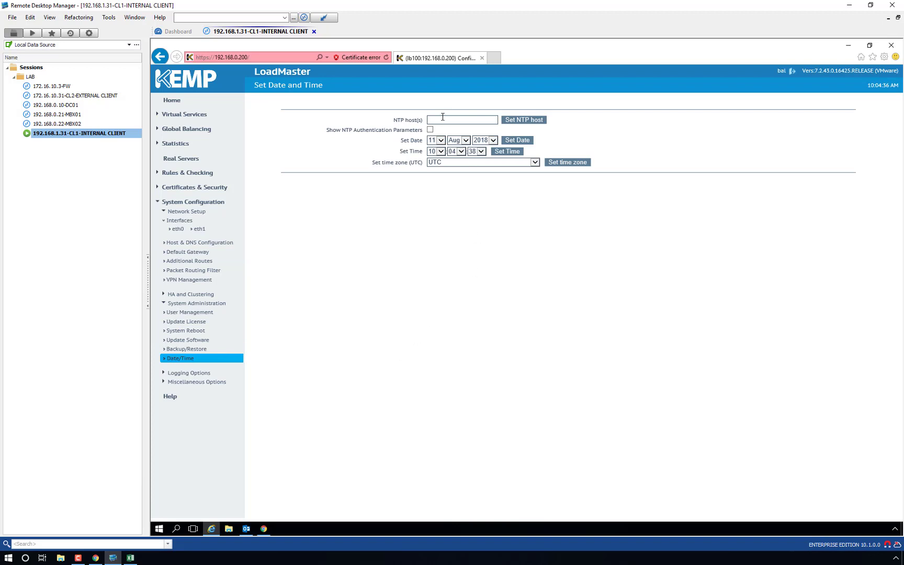
text(192.168.0.10)
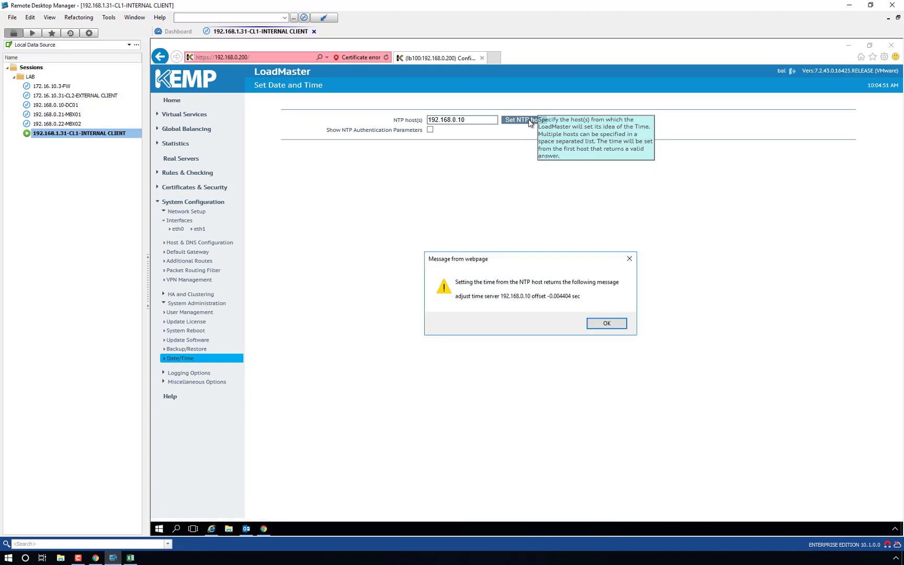
click(611, 324)
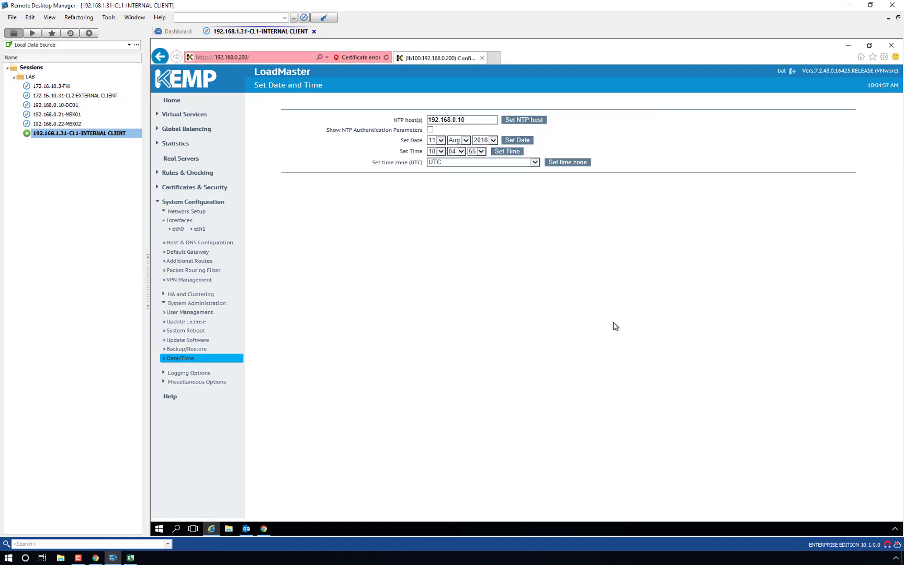
Step: Set the time zone to Asia/Baku
click(535, 163)
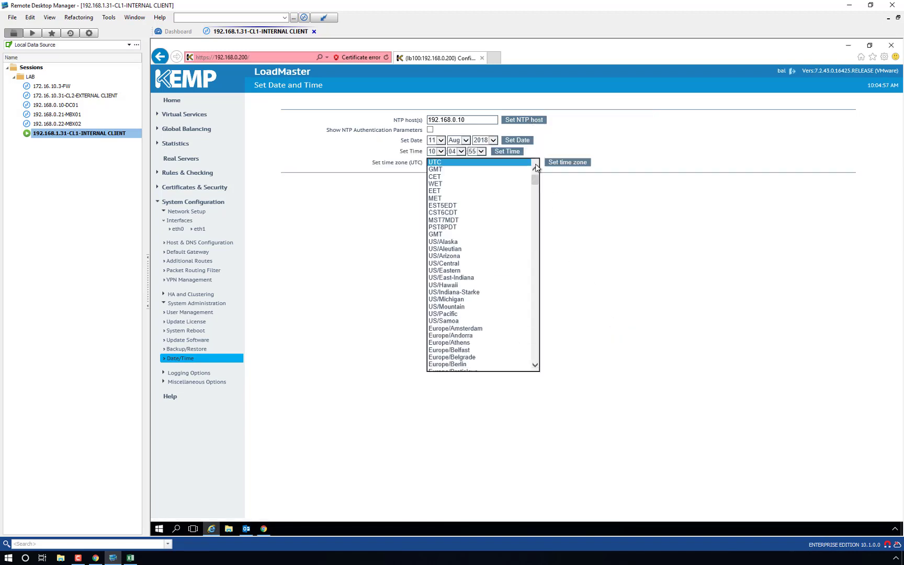
drag(537, 179, 537, 271)
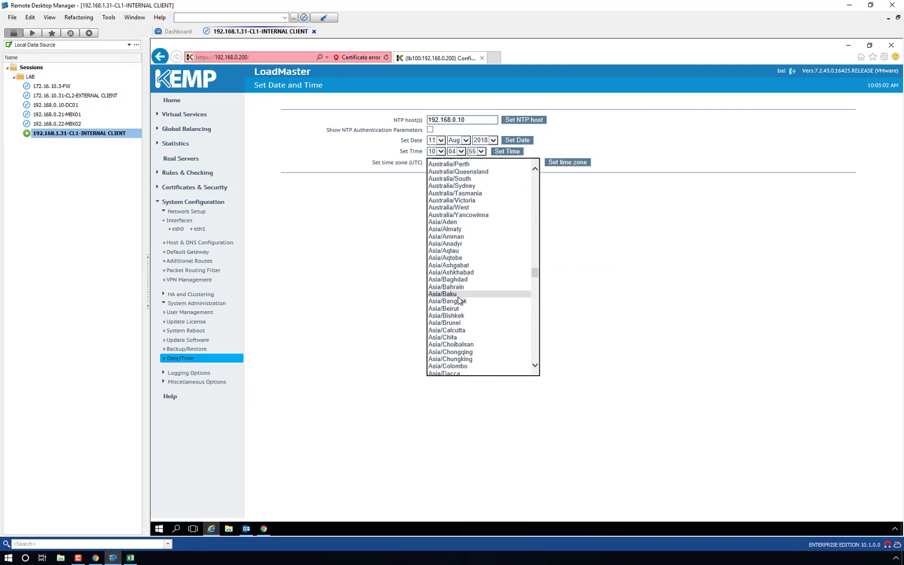
click(488, 296)
click(569, 162)
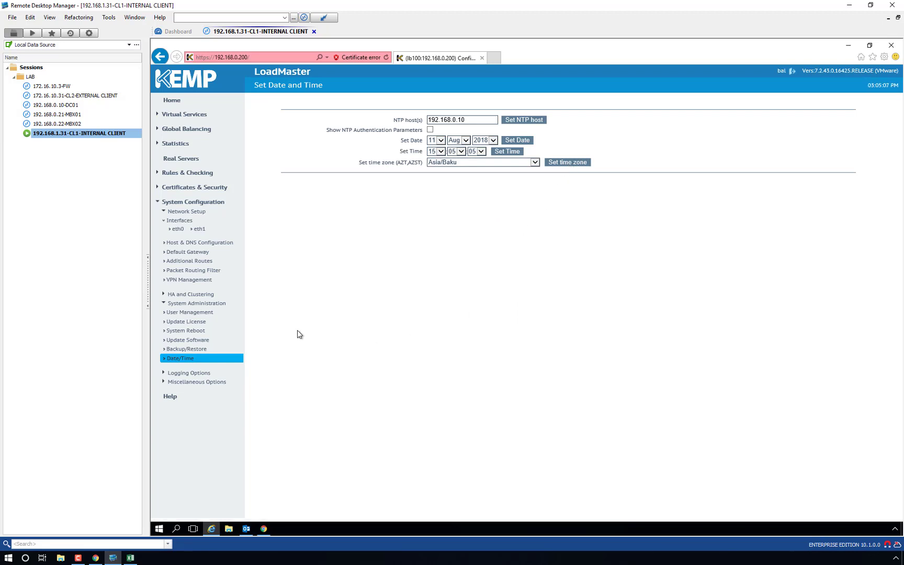
Step: Cancel the HA and Clustering prompt and list the Exchange 2016 HTTPS Reencrypted virtual services
click(182, 300)
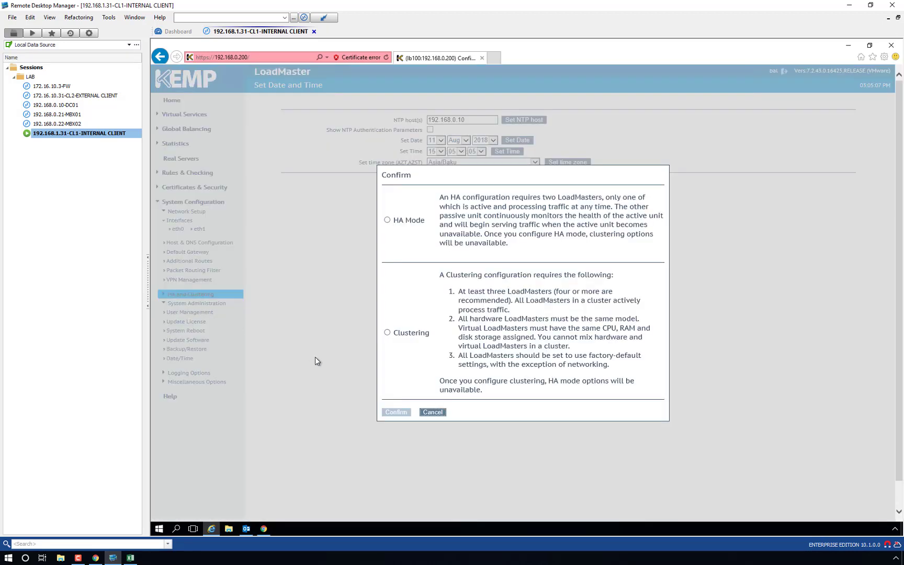
click(435, 413)
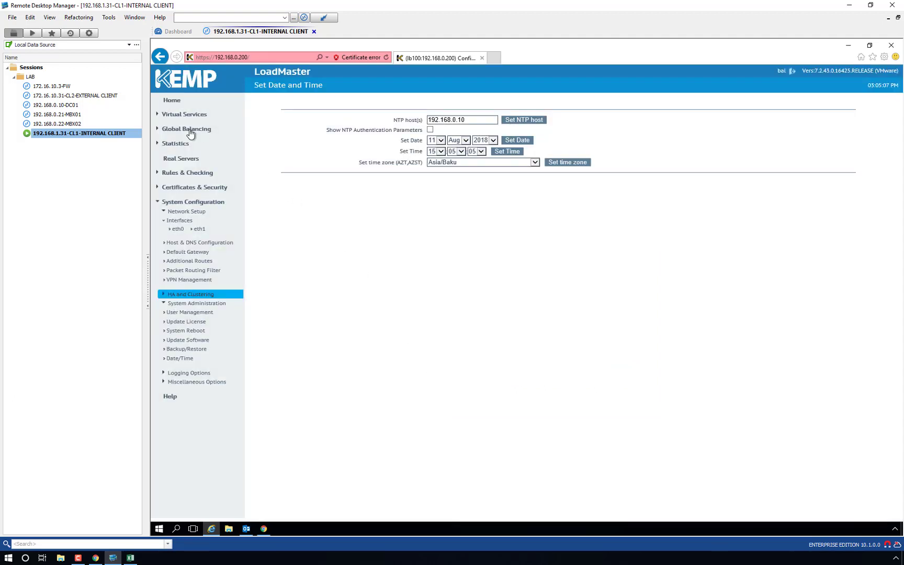
click(175, 116)
click(176, 133)
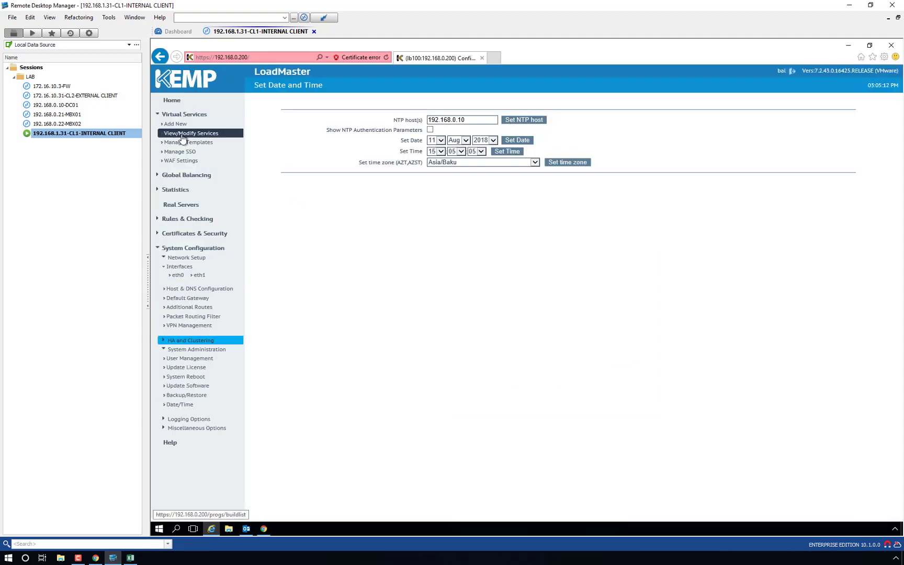
Step: Run 'ping 192.168.0.199 -t' in Command Prompt, then return to the LoadMaster browser
right_click(159, 529)
click(184, 482)
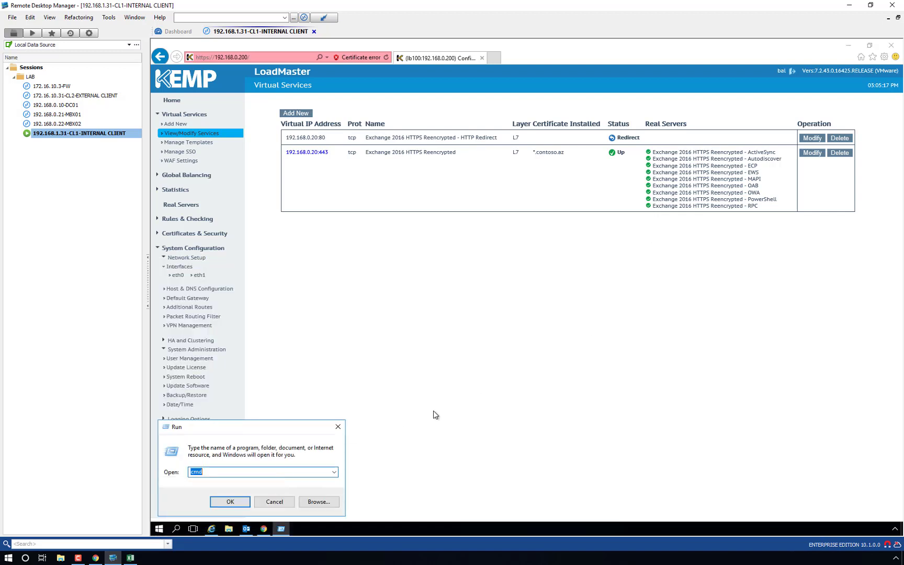
key(Return)
text(ping 1)
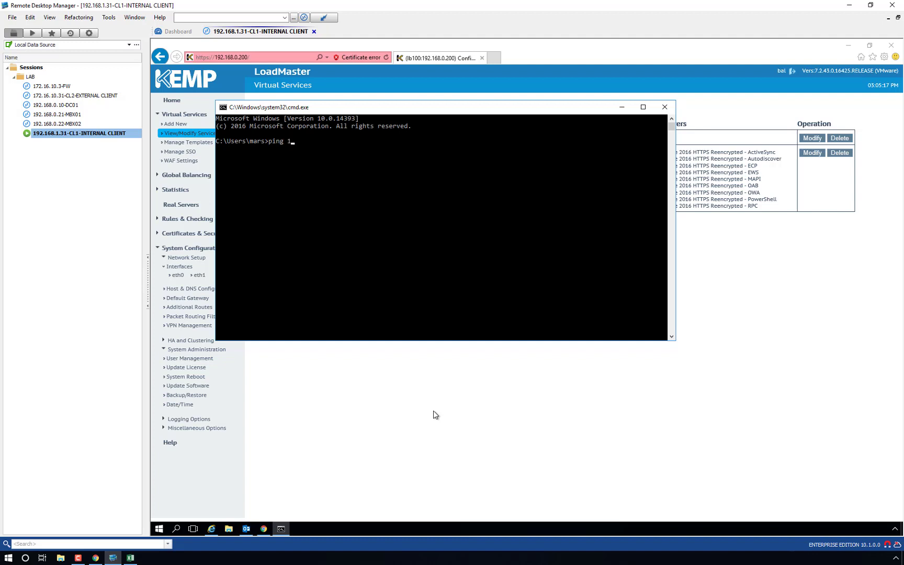
text(92.168.0.199 -t)
key(Return)
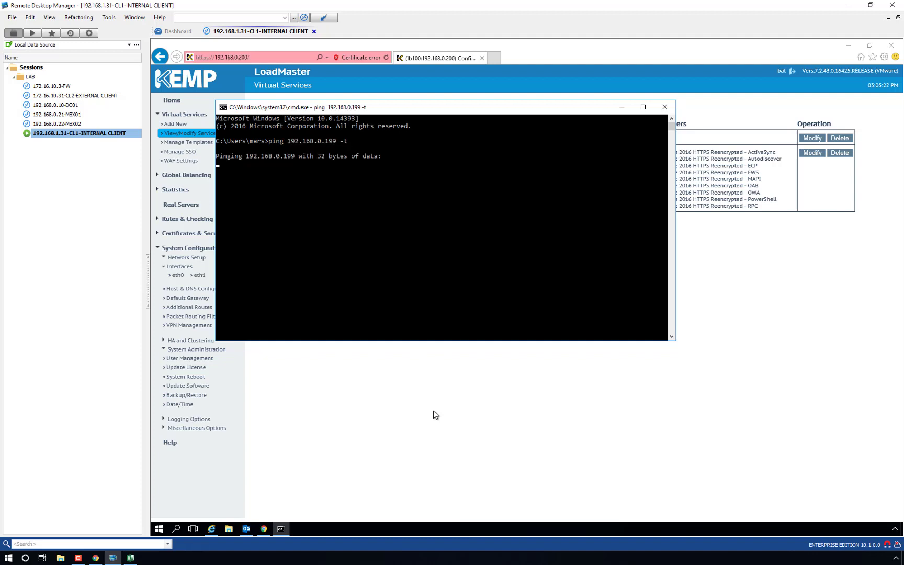
click(212, 531)
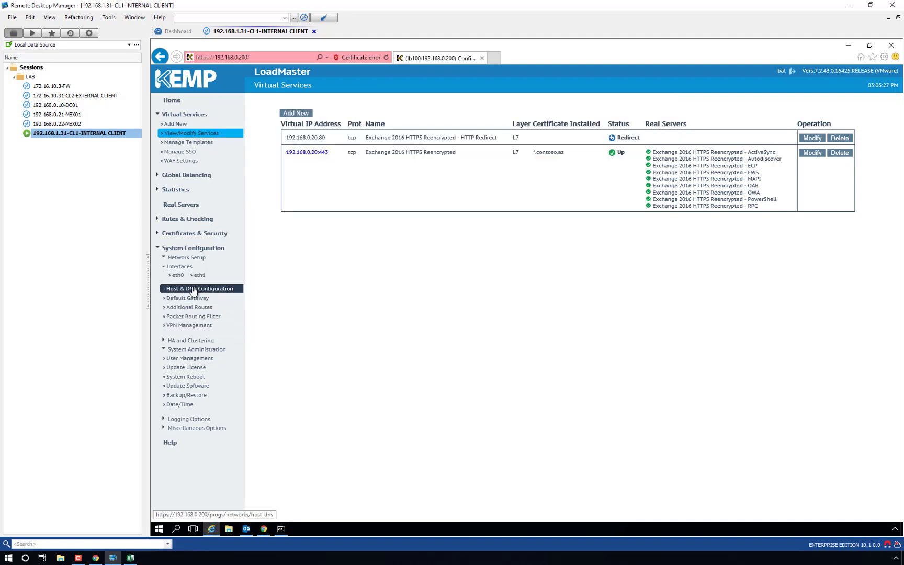
Step: Switch the unit to HA (First) Mode and acknowledge the reboot and shared-IP alerts
click(193, 341)
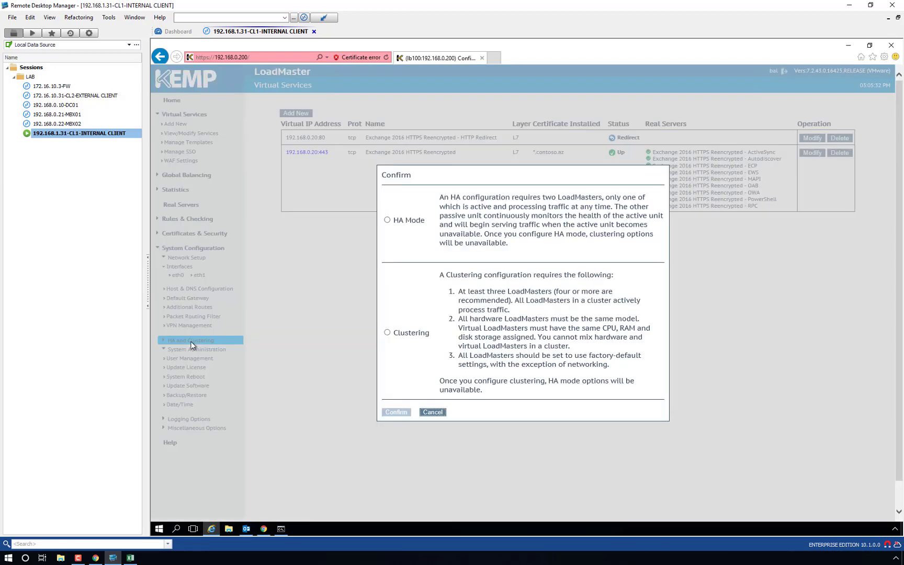
click(388, 219)
click(393, 413)
click(466, 119)
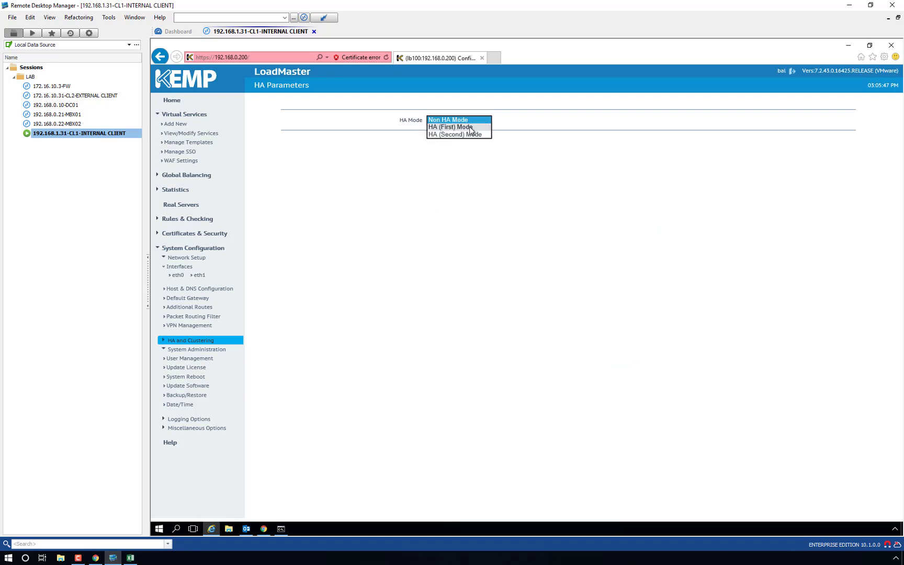
click(451, 128)
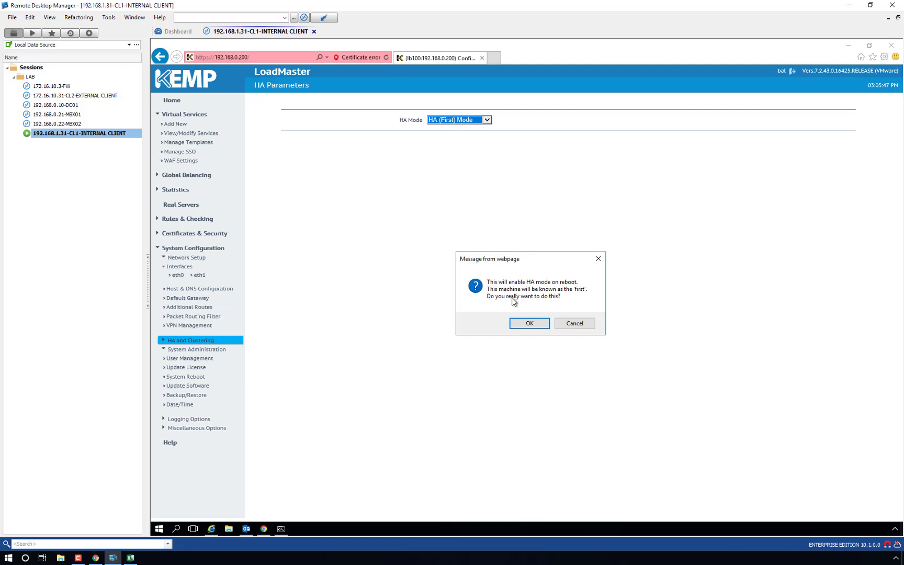
click(524, 324)
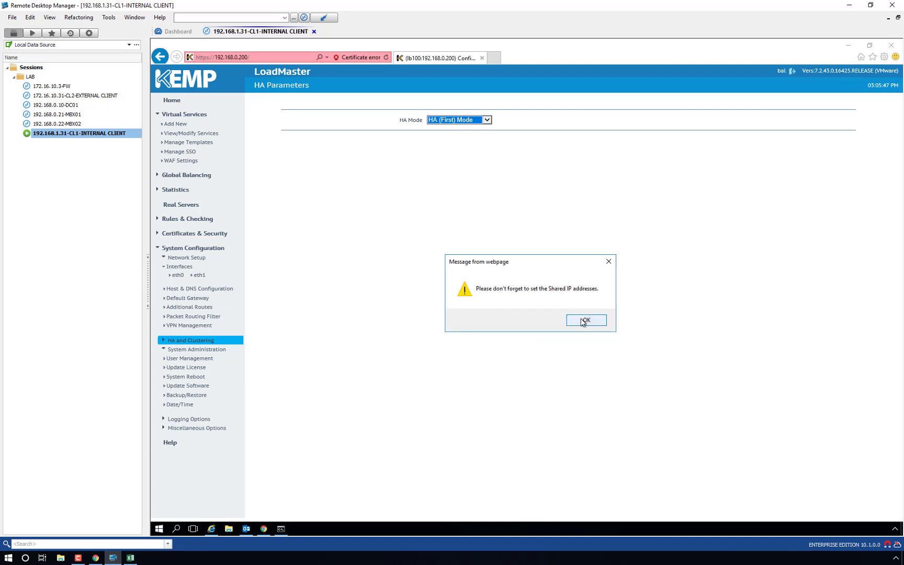
click(585, 320)
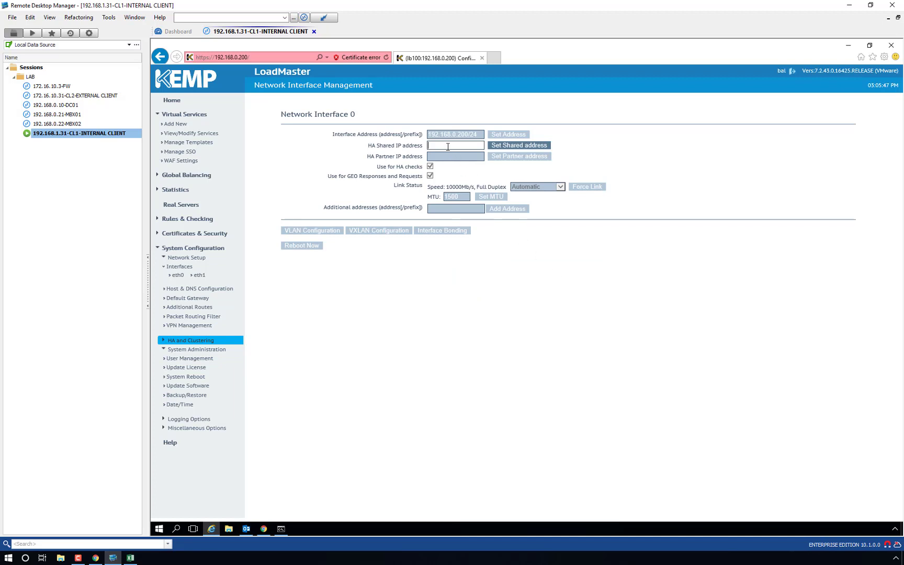
Step: Set 192.168.0.199 as the HA shared IP address on Network Interface 0
text(192.168.0.199)
click(517, 148)
click(528, 321)
Step: Move the ping window aside to watch 192.168.0.199 reply, then return to the interface page
click(284, 529)
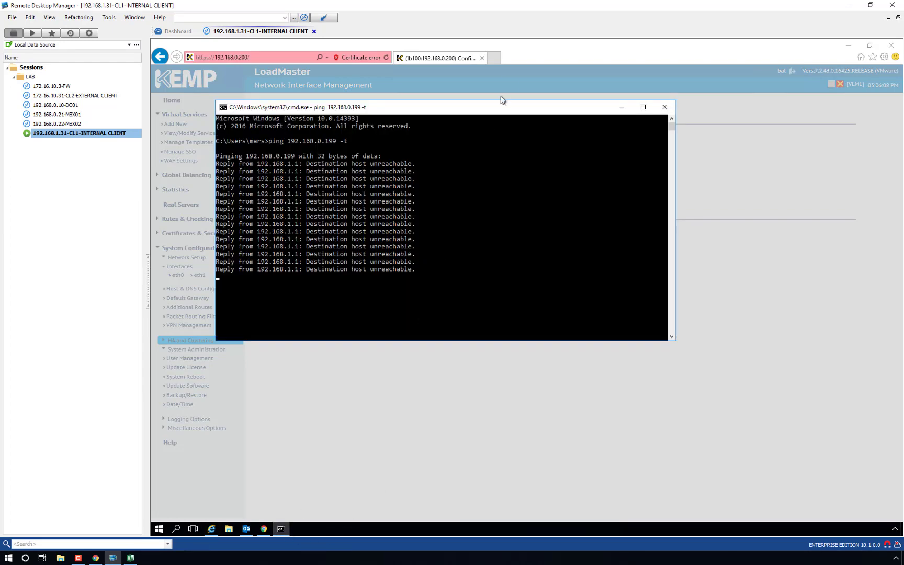
drag(505, 106, 739, 178)
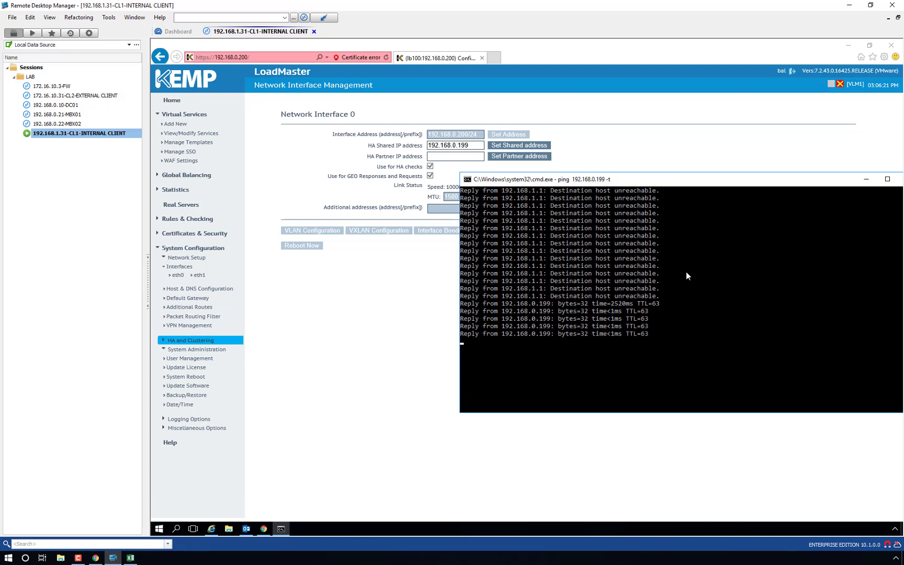
click(356, 301)
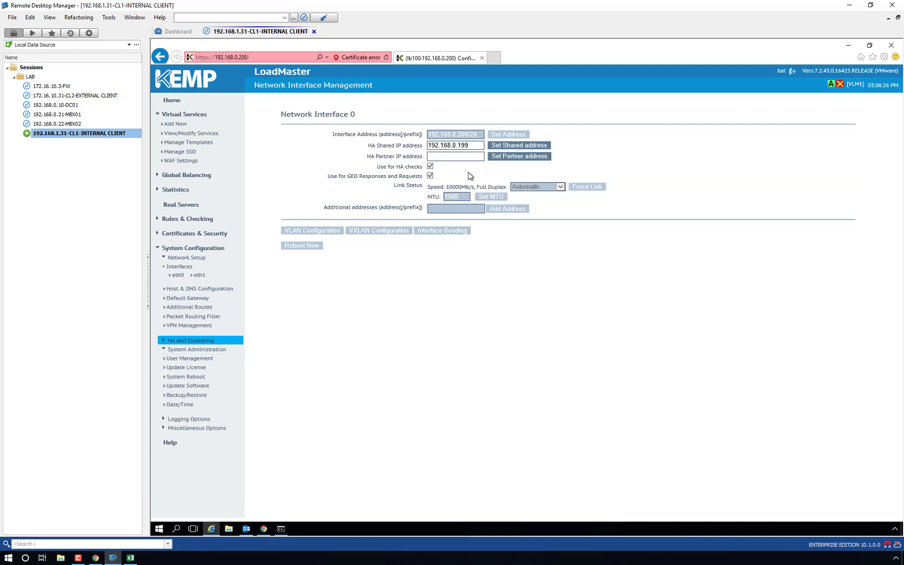
Step: Enter 192.168.0.201 as the HA partner IP by editing the copied shared address
drag(477, 145, 400, 150)
key(ctrl+c)
click(440, 157)
key(ctrl+v)
drag(458, 156, 481, 156)
text(201)
Step: Apply the partner address and reboot the LoadMaster to activate the HA settings
click(507, 157)
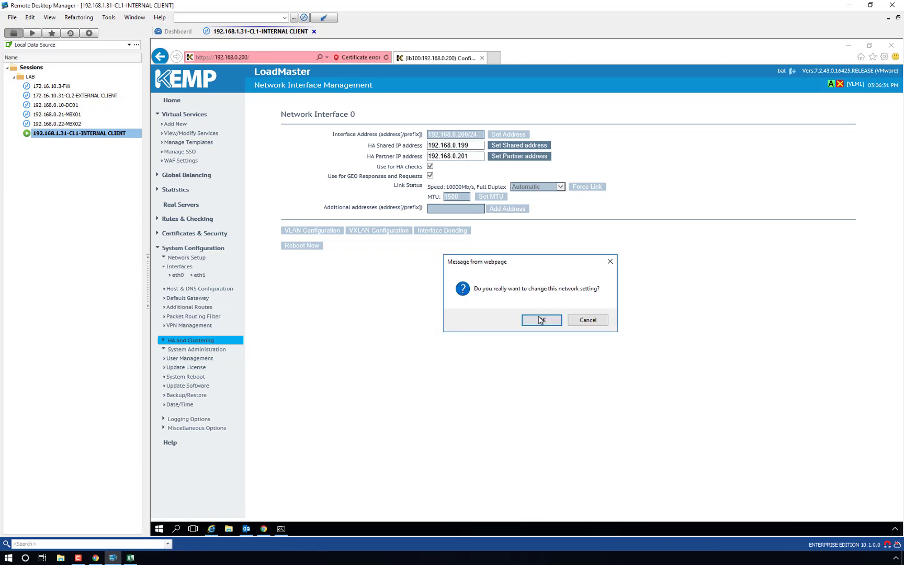
click(541, 321)
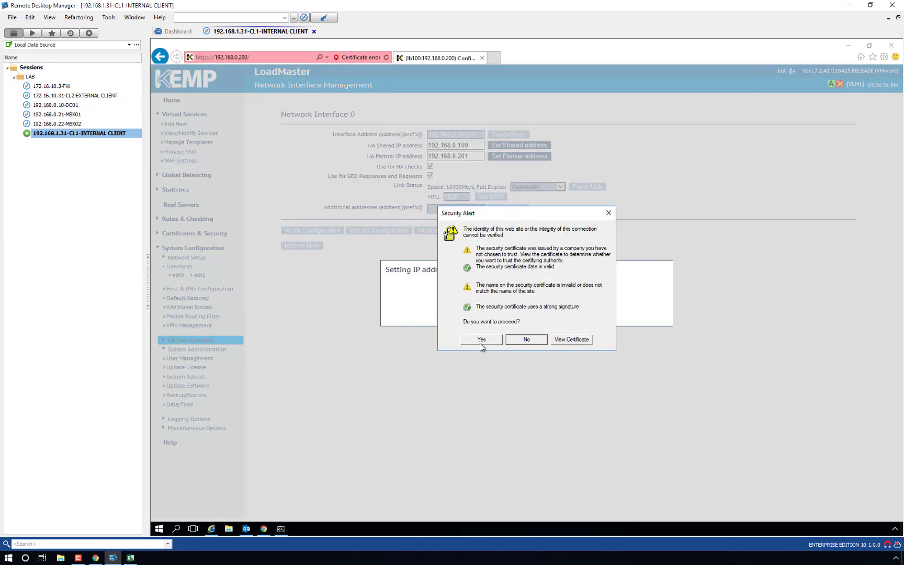
click(481, 340)
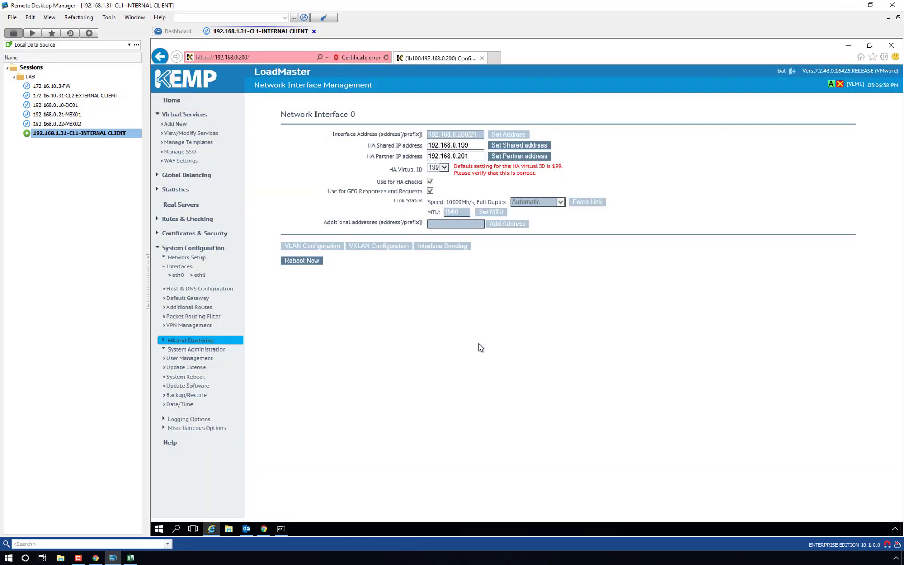
click(309, 267)
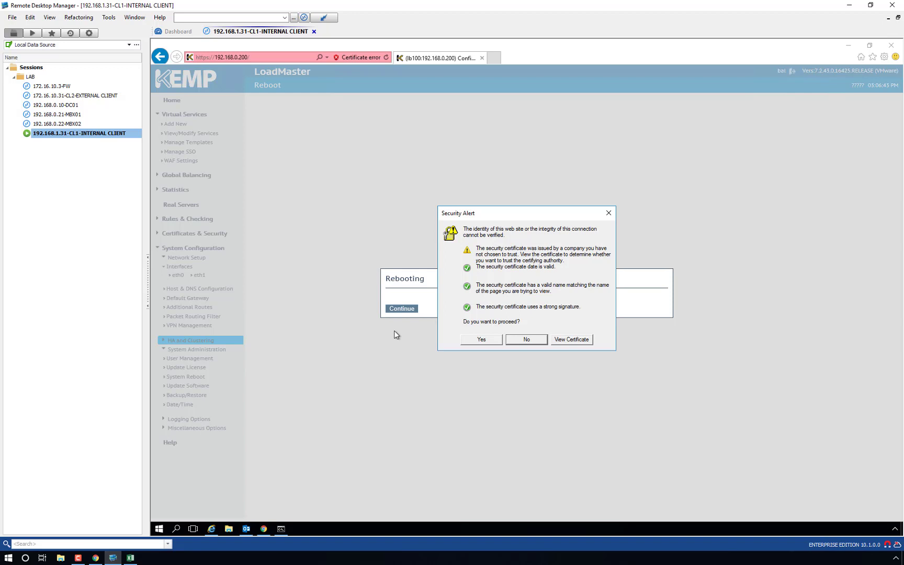
Step: Log back into the rebooted HA Master with saved credentials and expand Local Administration
click(474, 342)
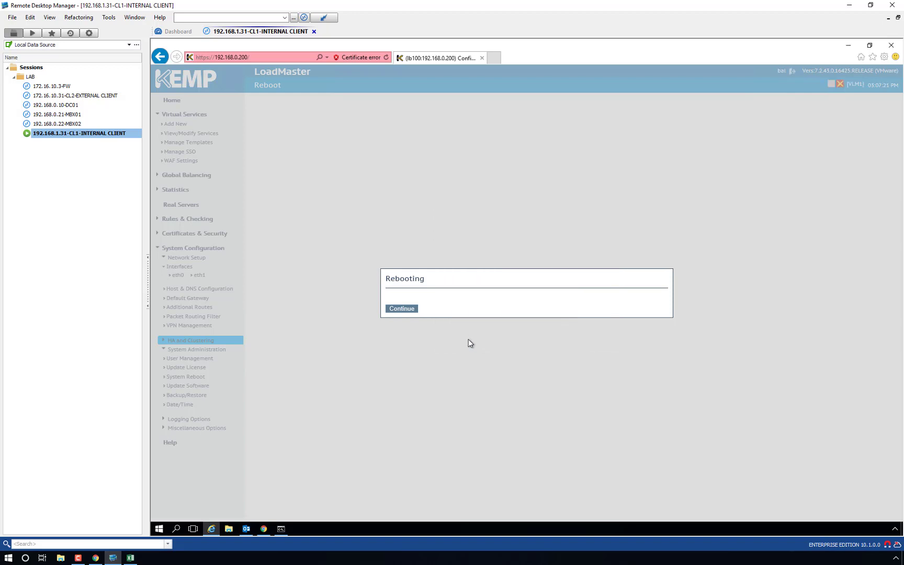
click(401, 309)
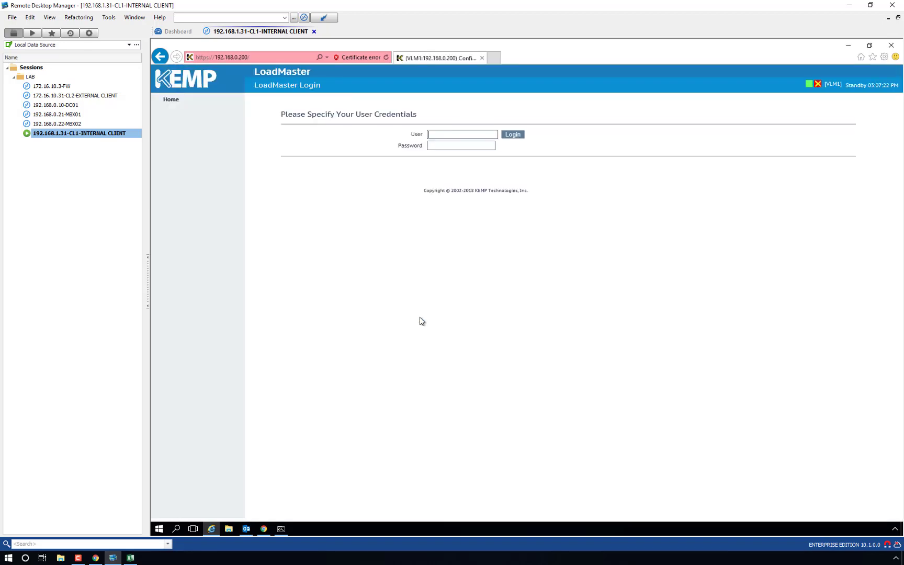
key(Down)
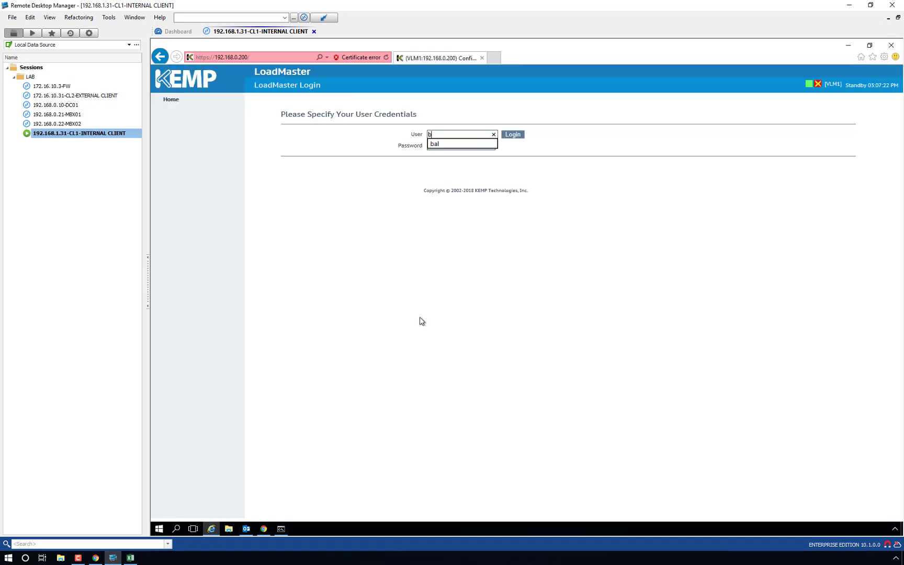
key(Return)
key(Tab)
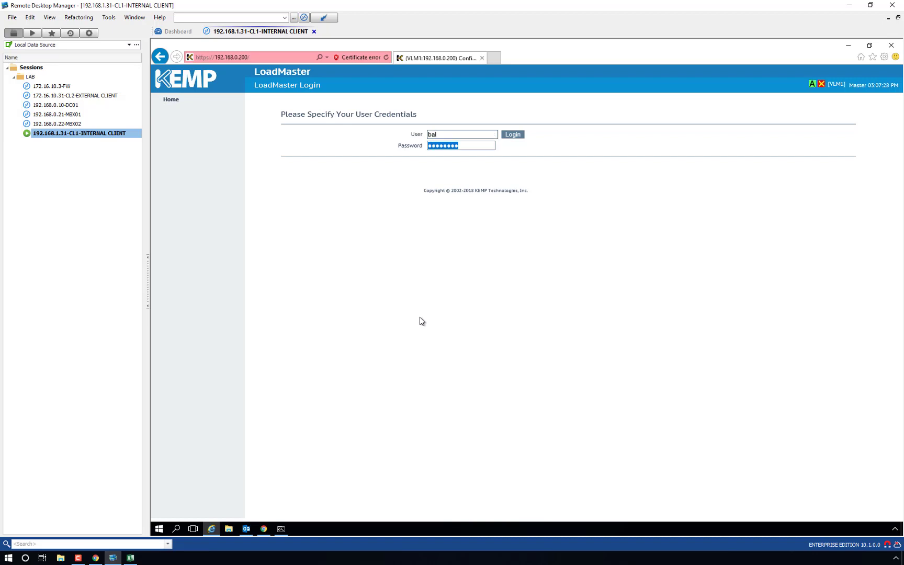
key(Return)
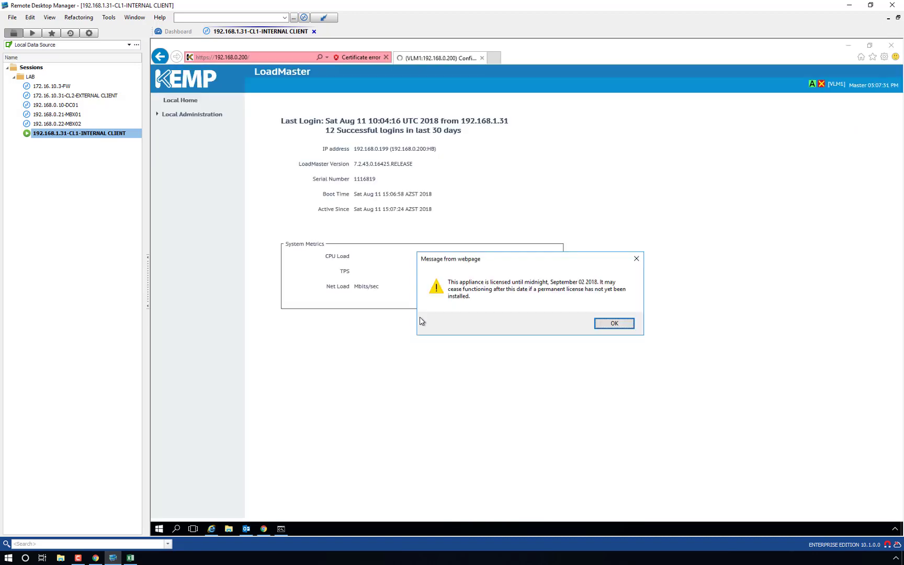
key(Return)
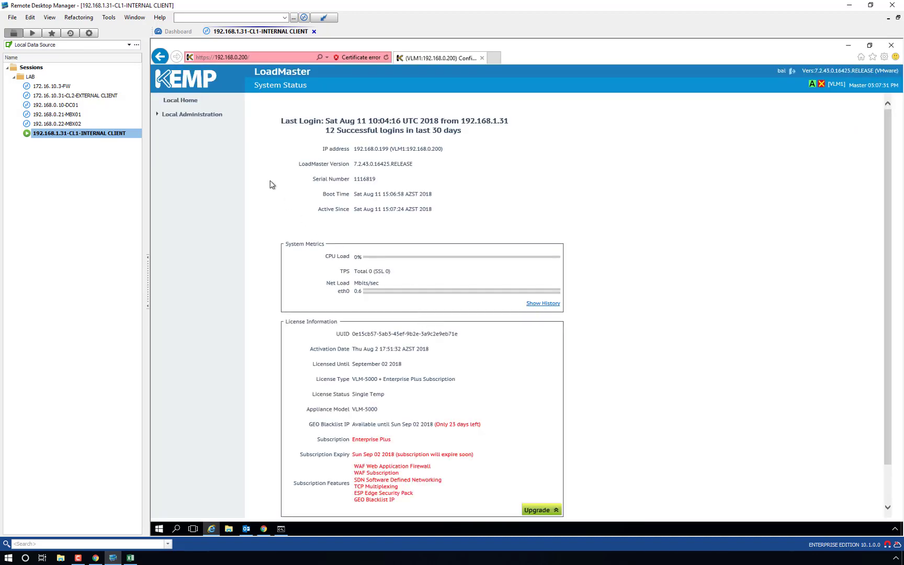
click(185, 119)
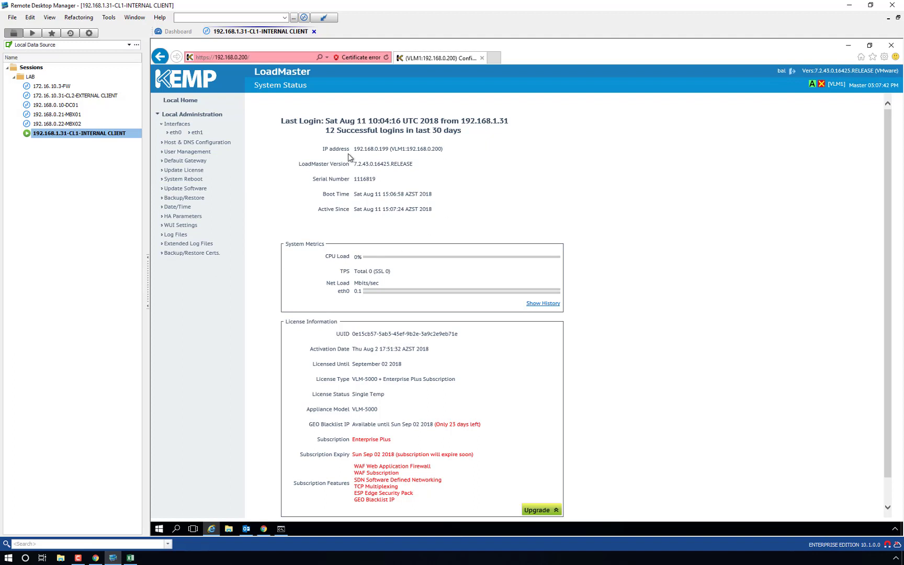
Step: Check the HA status flagging partner 192.168.0.201 as not operational, then log out
triple_click(382, 149)
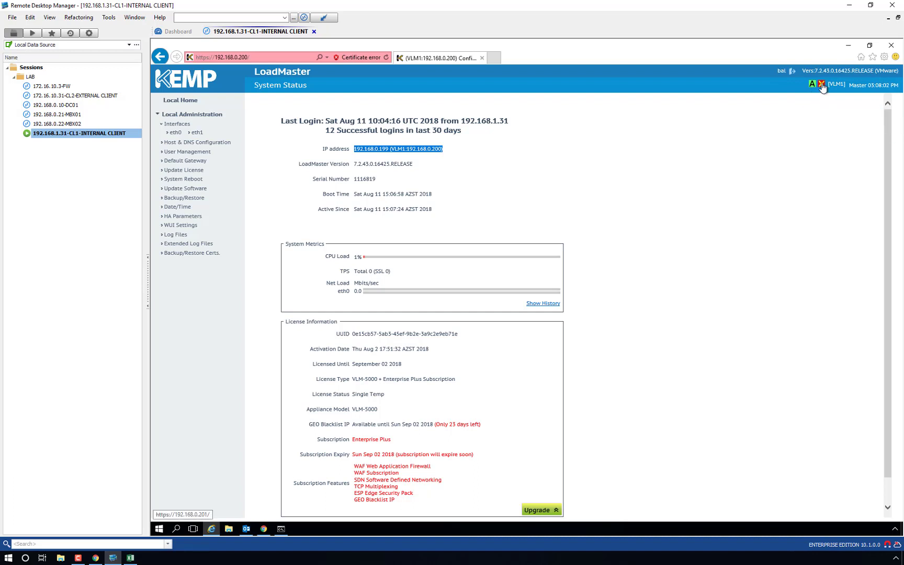
mouse_move(823, 88)
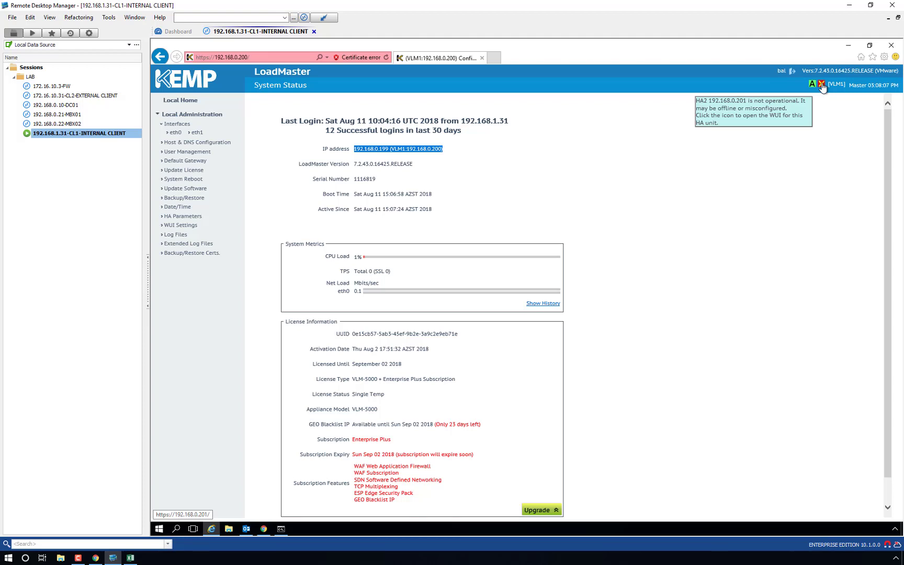
click(863, 85)
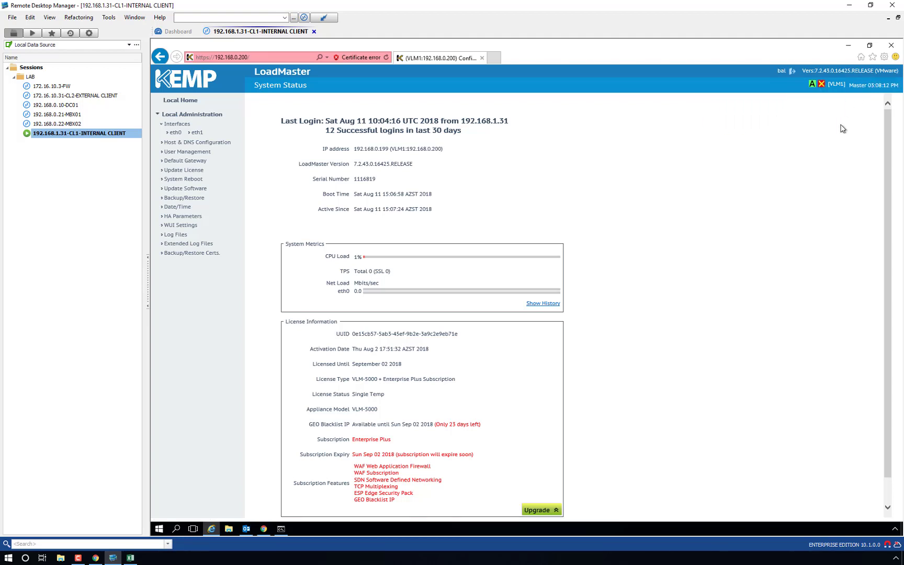
click(792, 71)
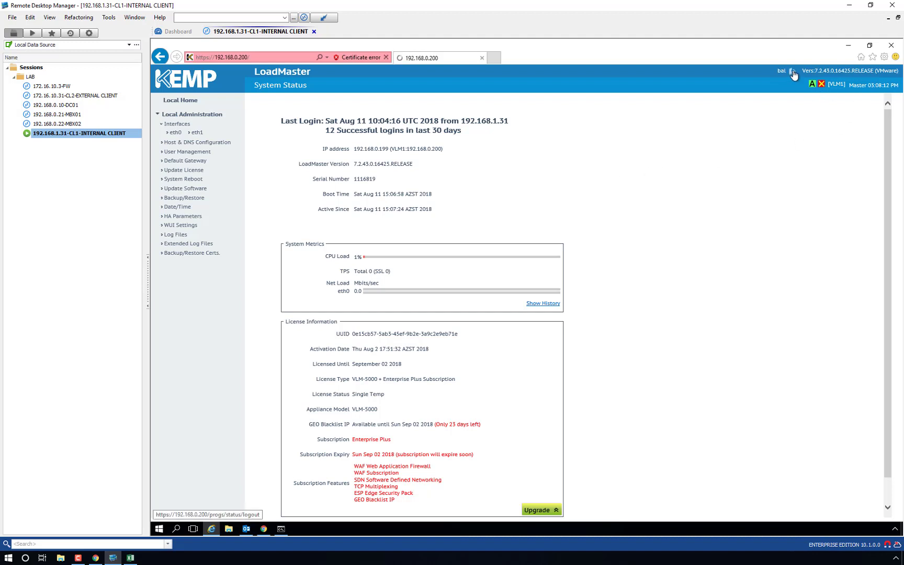
click(240, 57)
click(240, 57)
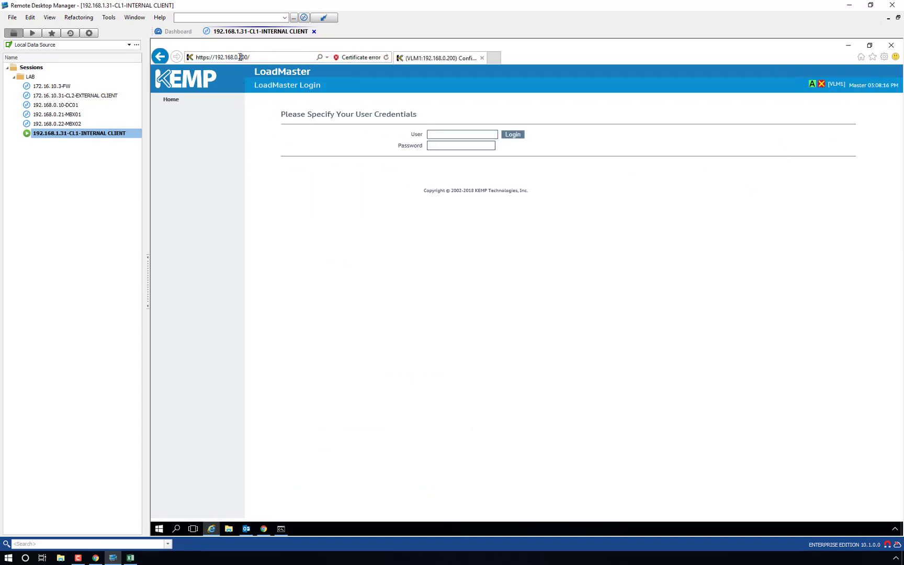
drag(240, 57, 279, 55)
text(99)
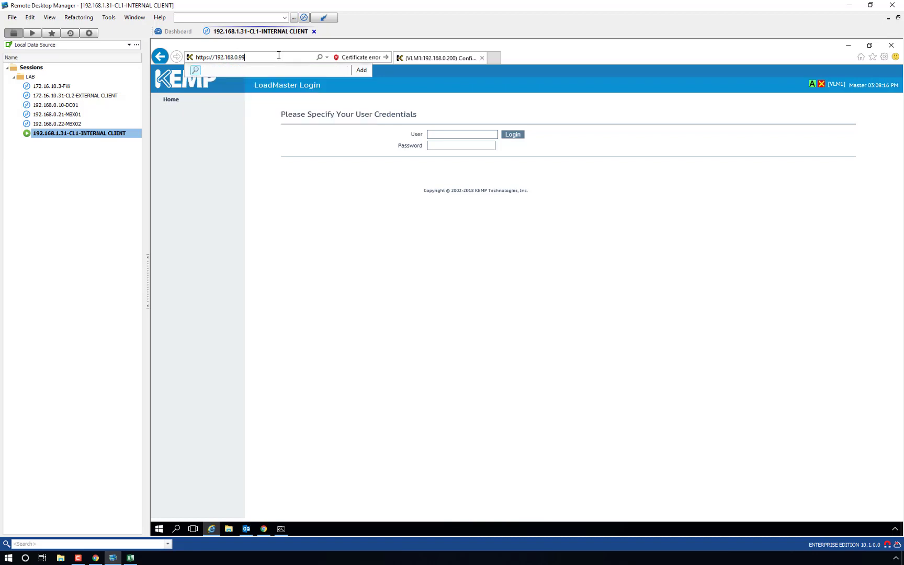
key(BackSpace)
key(BackSpace)
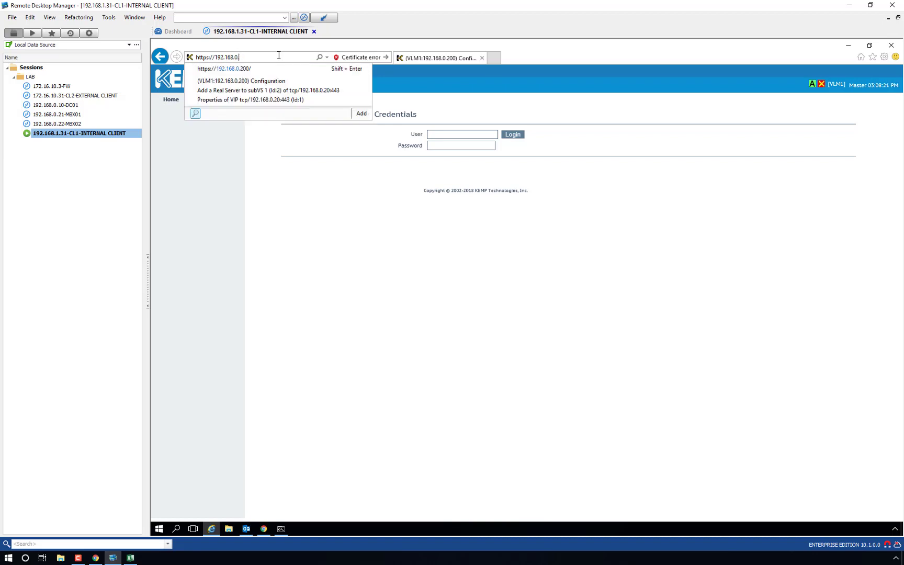
text(199)
key(Return)
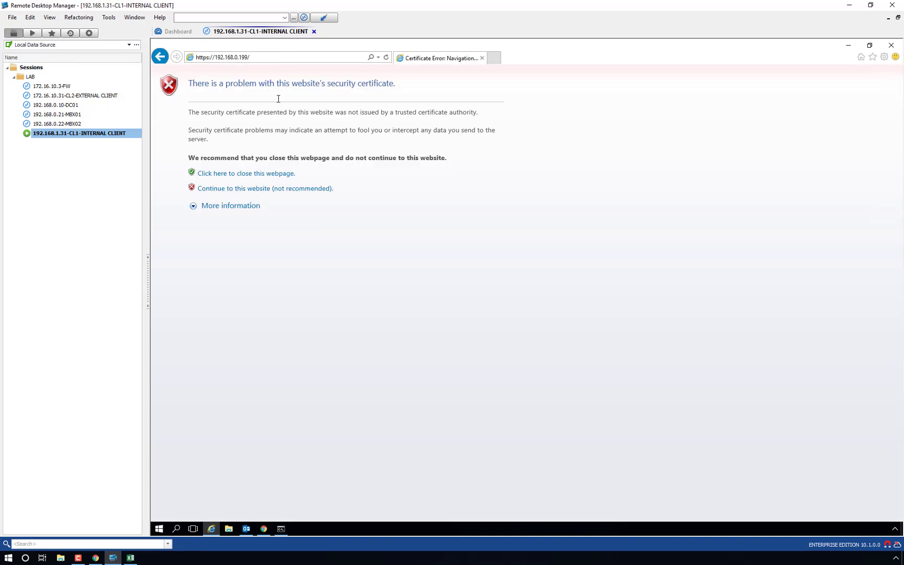
click(263, 190)
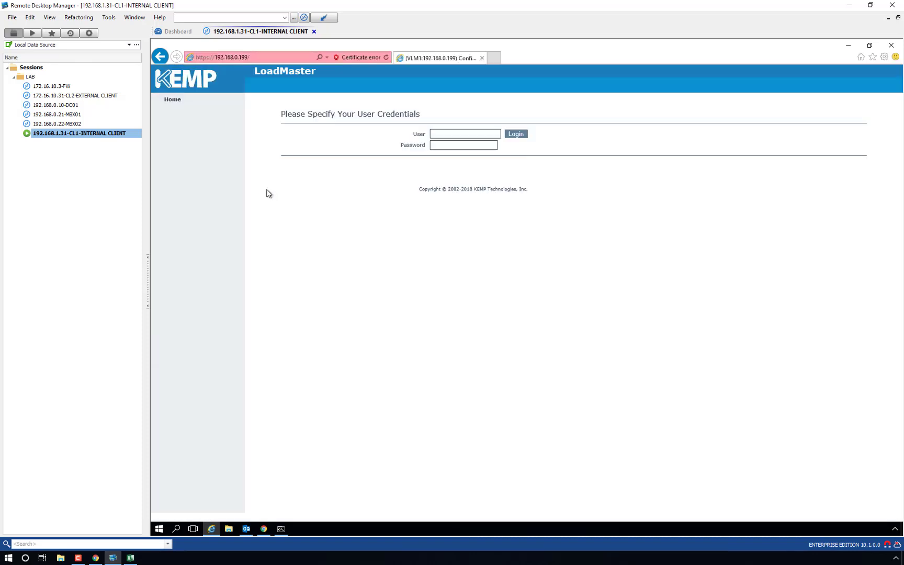
Step: Fill in the LoadMaster username and account password on the login page
click(466, 137)
text(bal)
key(Tab)
text(1fourall)
Step: Add 192.168.0.199 to Internet Explorer's Trusted sites zone, then submit the login
click(885, 56)
click(801, 179)
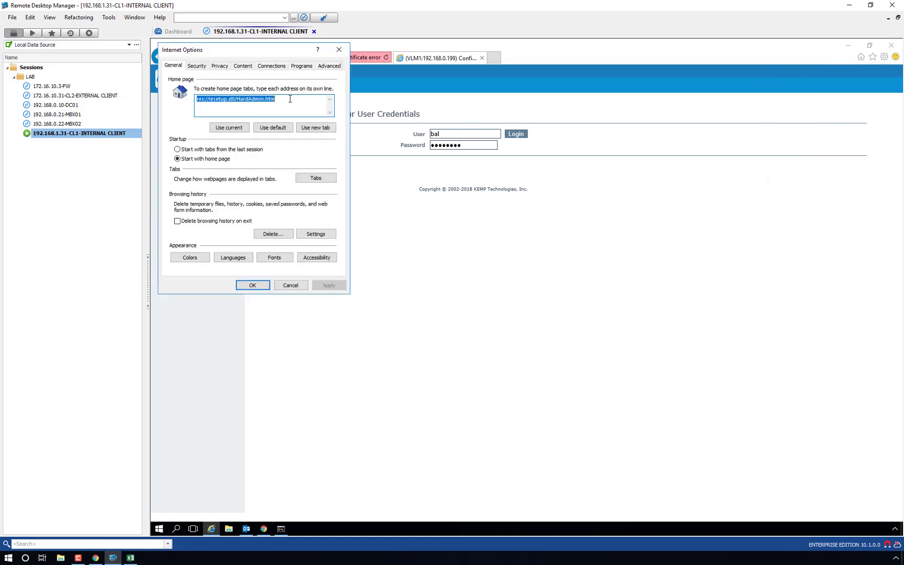
click(197, 66)
click(257, 102)
click(299, 133)
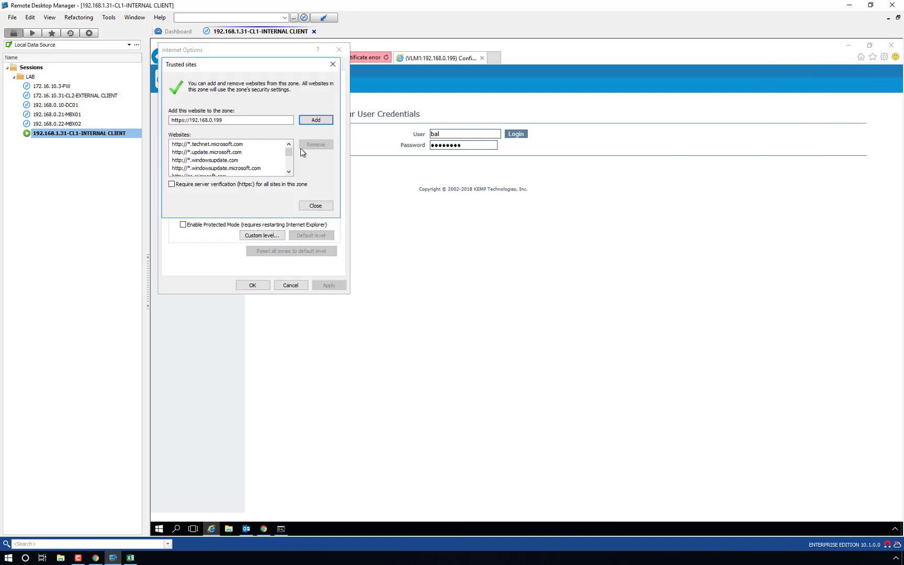
click(316, 205)
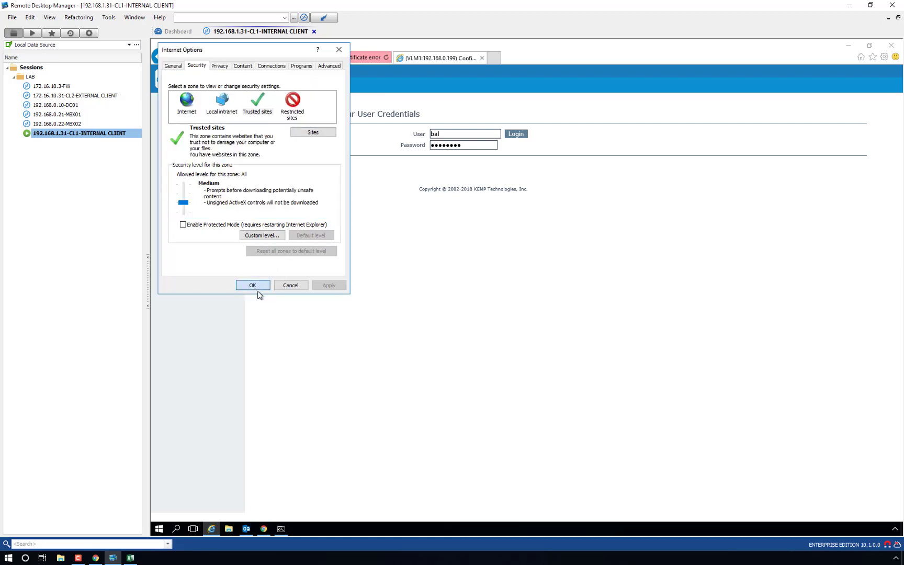
click(253, 285)
click(522, 135)
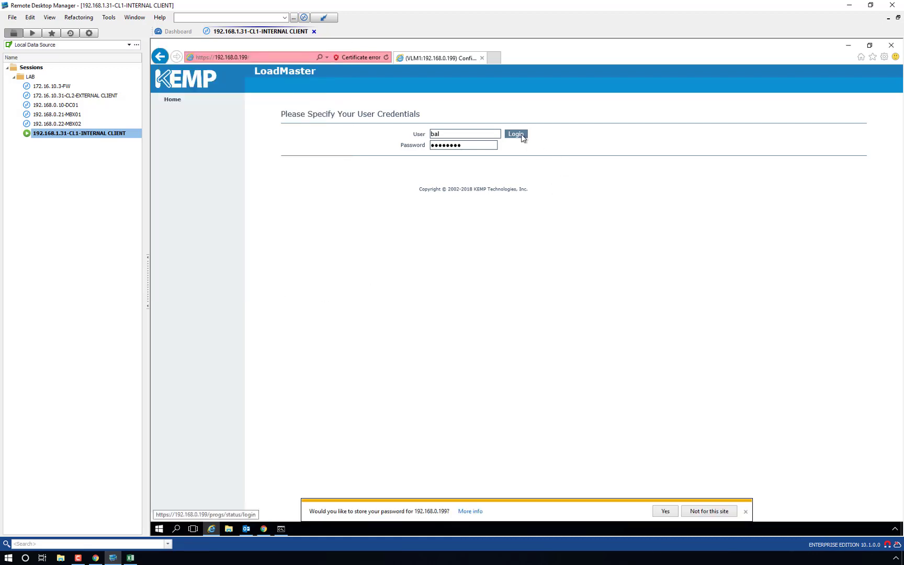
Step: Decline storing the password, log in to 192.168.0.199 and dismiss the licence warning
click(714, 511)
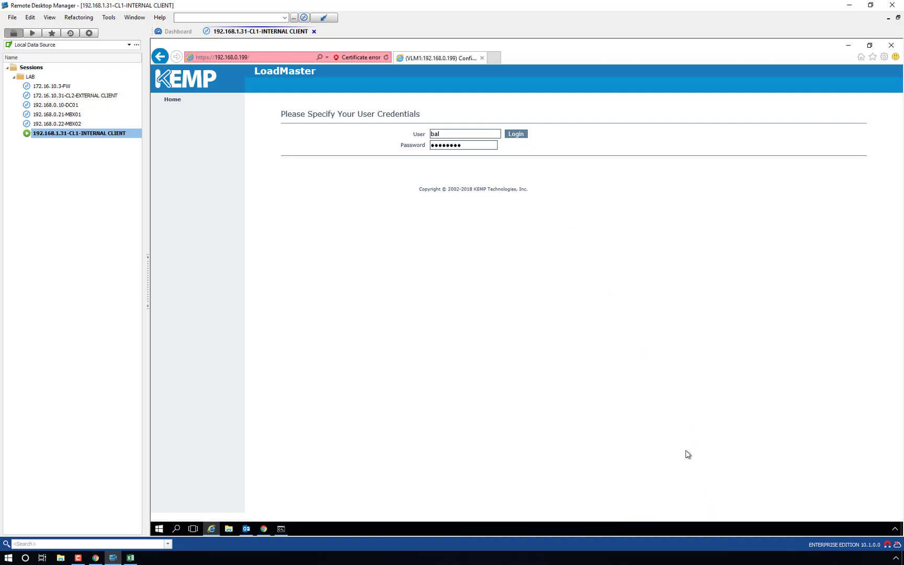
click(516, 136)
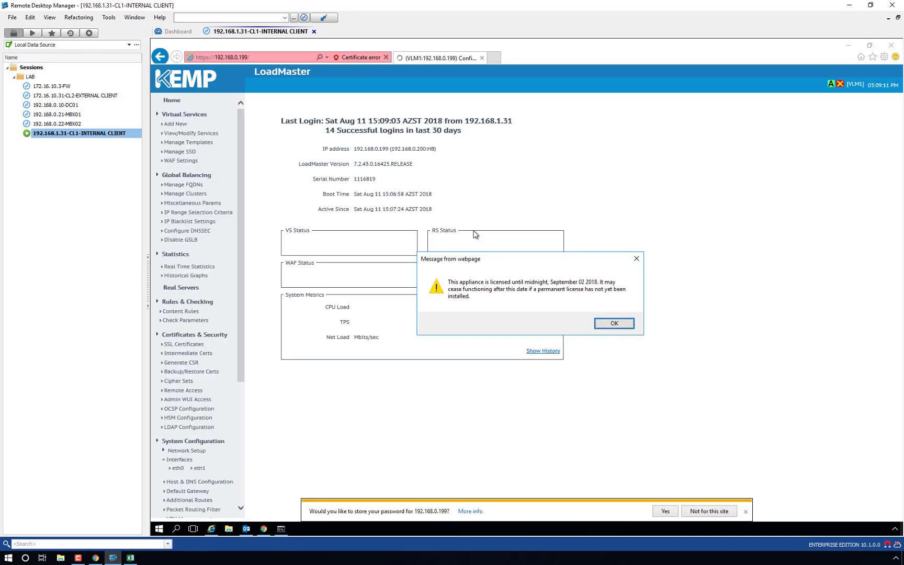
key(Return)
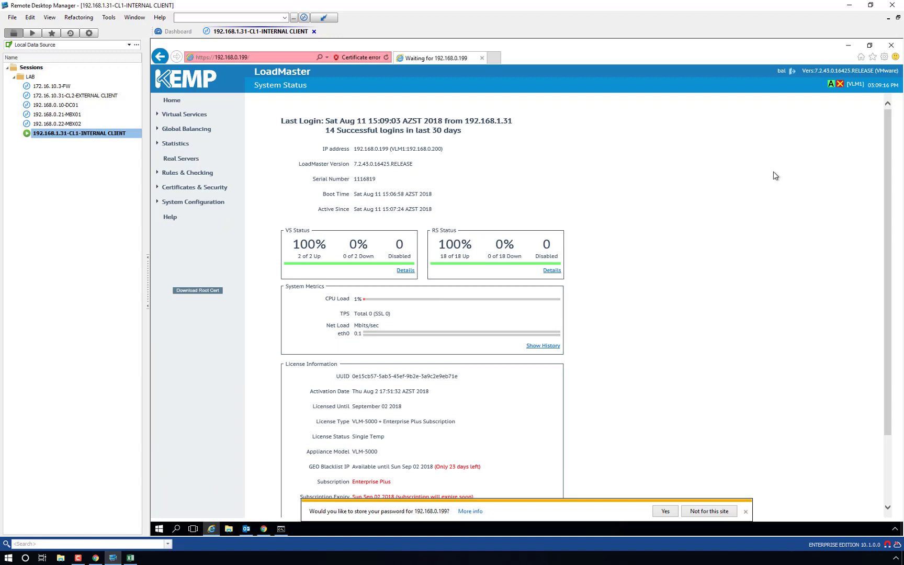
Step: View the existing virtual services, then switch to the 192.168.0.201 LoadMaster in Chrome
click(192, 116)
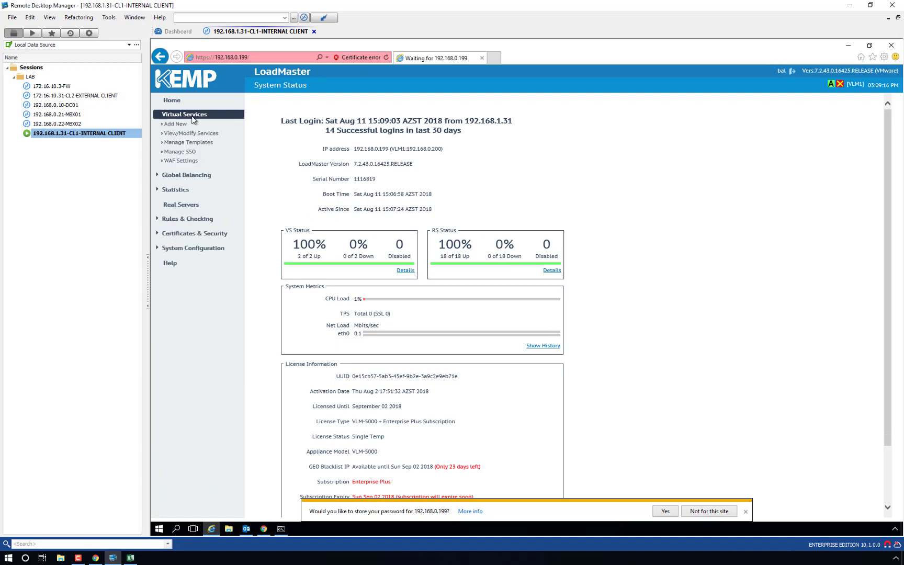
click(184, 133)
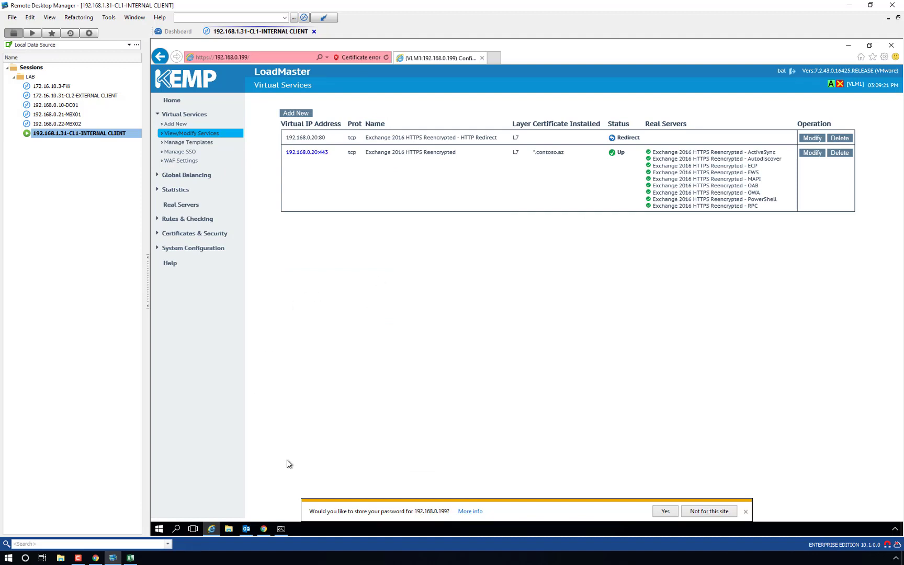
click(264, 528)
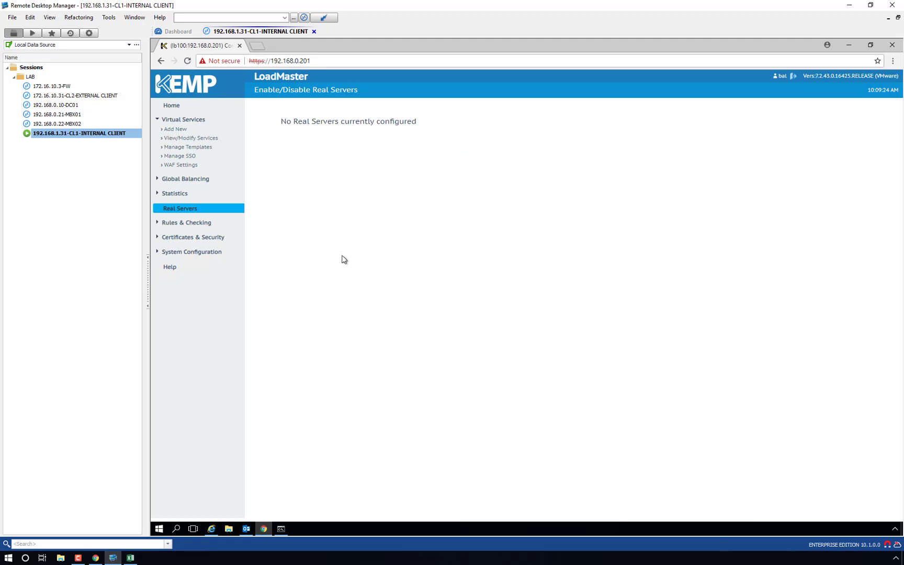
Step: Change the 192.168.0.201 LoadMaster's hostname from lb100 to VLM2 and view its default gateway
click(209, 252)
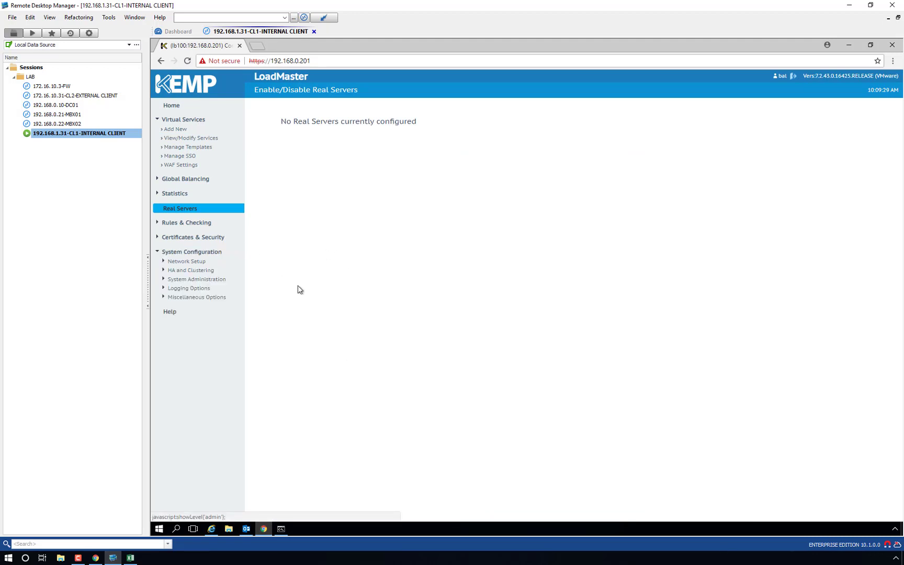
click(189, 267)
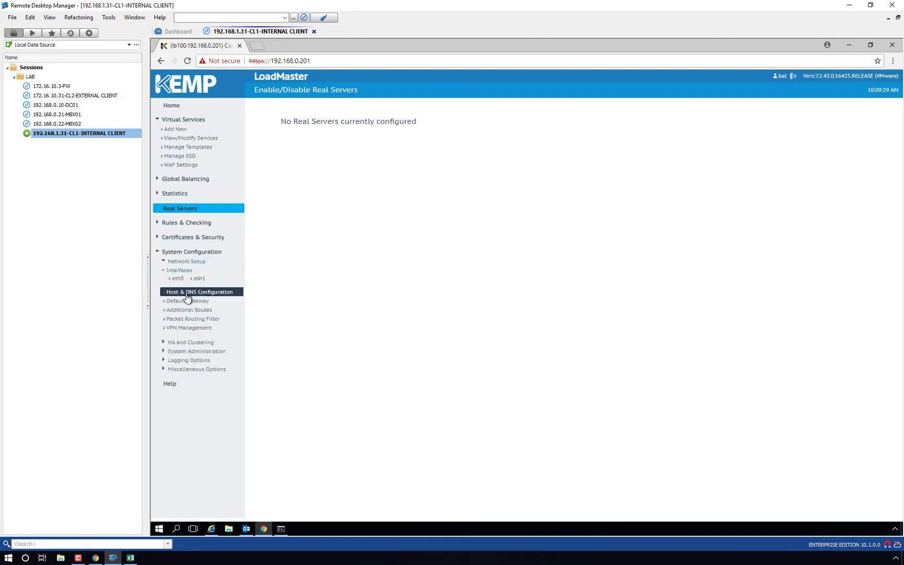
click(198, 292)
double_click(330, 136)
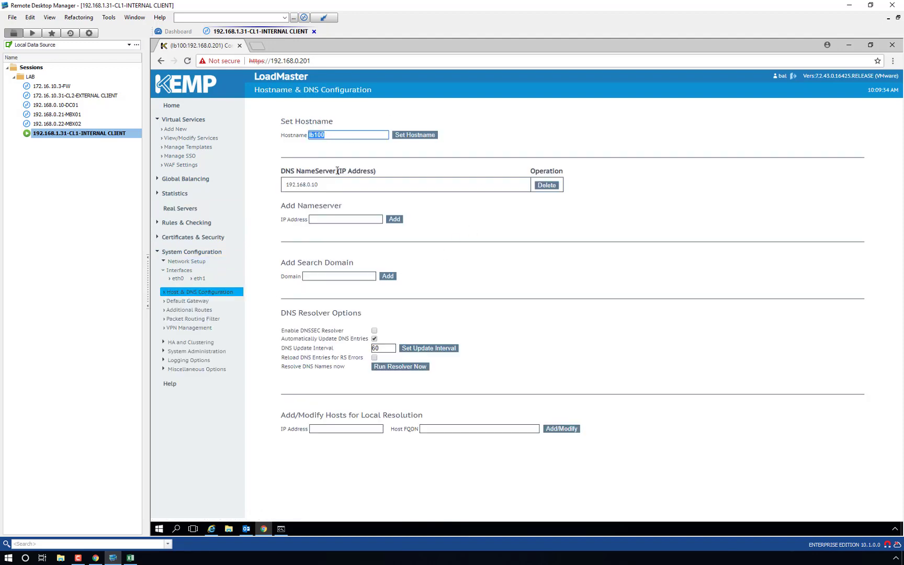
text(VLM2)
click(418, 139)
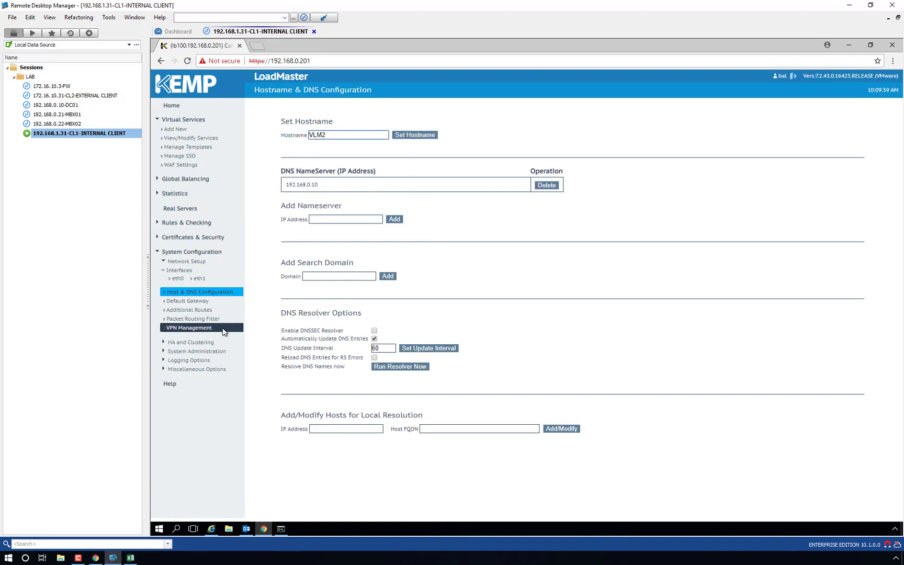
click(187, 300)
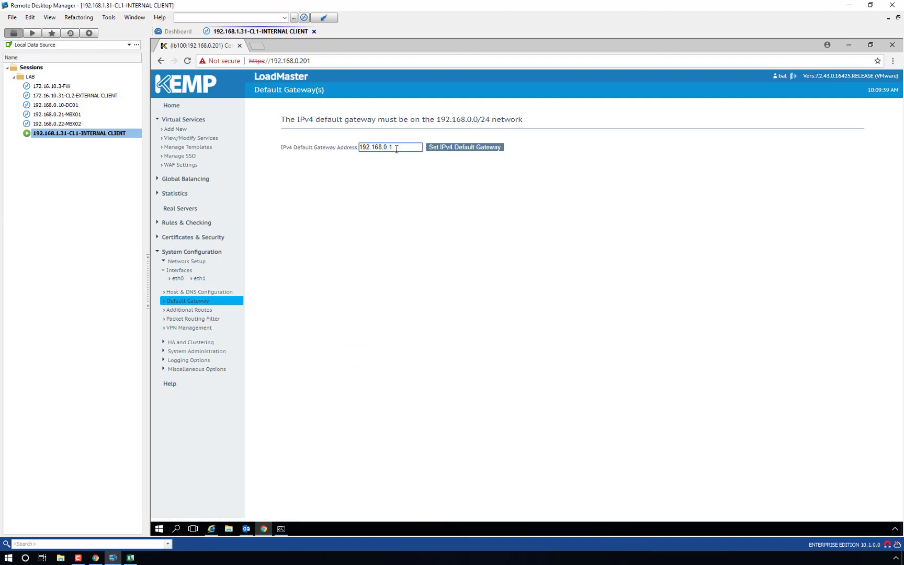
Step: Set 192.168.0.10 as the NTP host in Date/Time settings
click(197, 353)
click(202, 405)
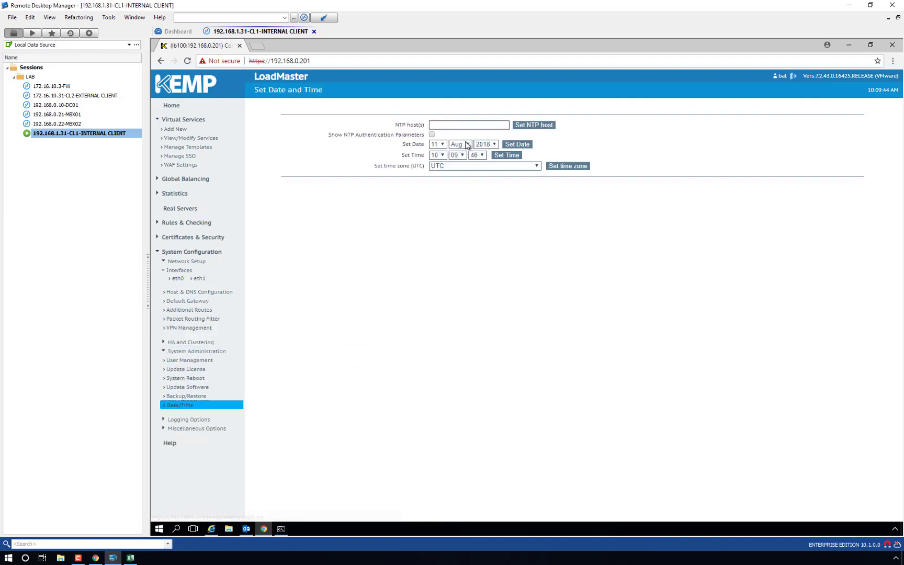
text(192.168.0.10)
click(536, 128)
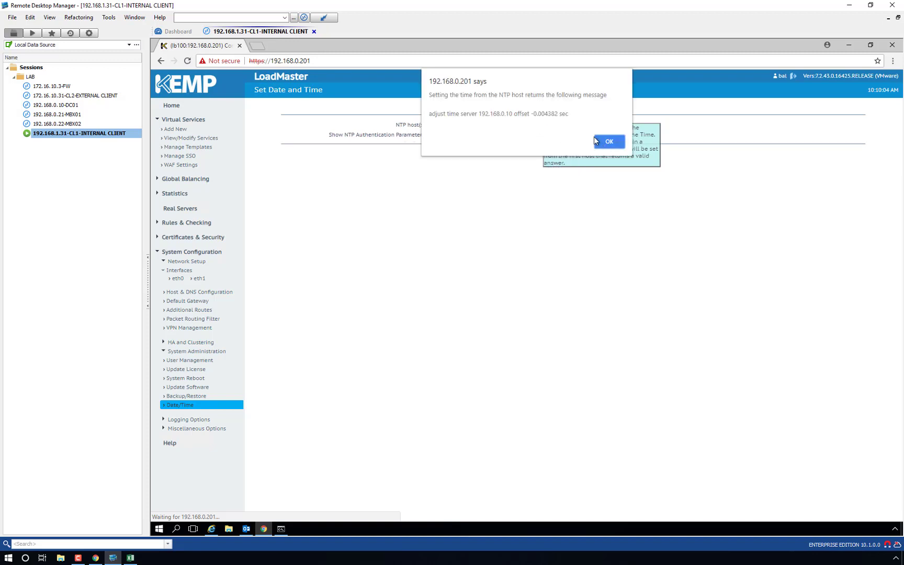
click(609, 142)
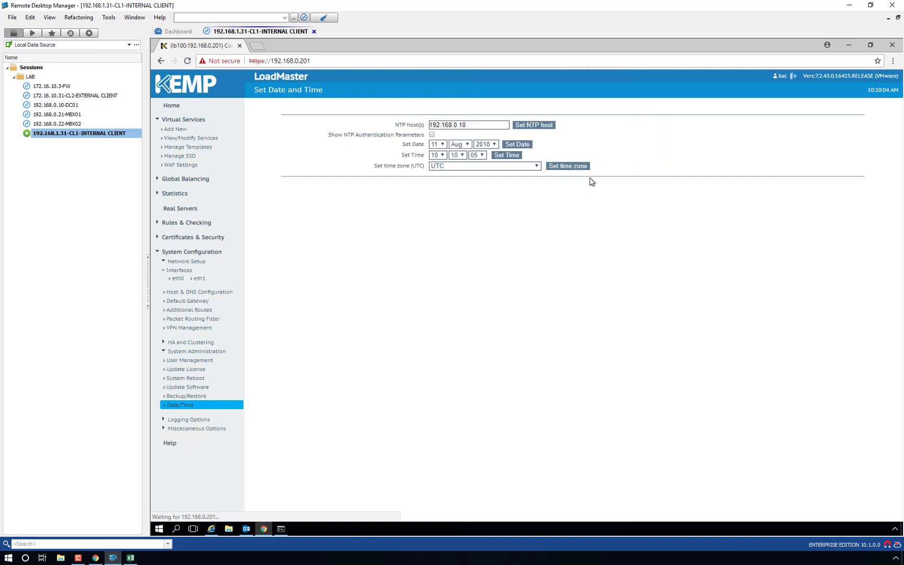
Step: Set the time zone to Asia/Baku
click(530, 166)
drag(537, 182, 536, 257)
click(469, 214)
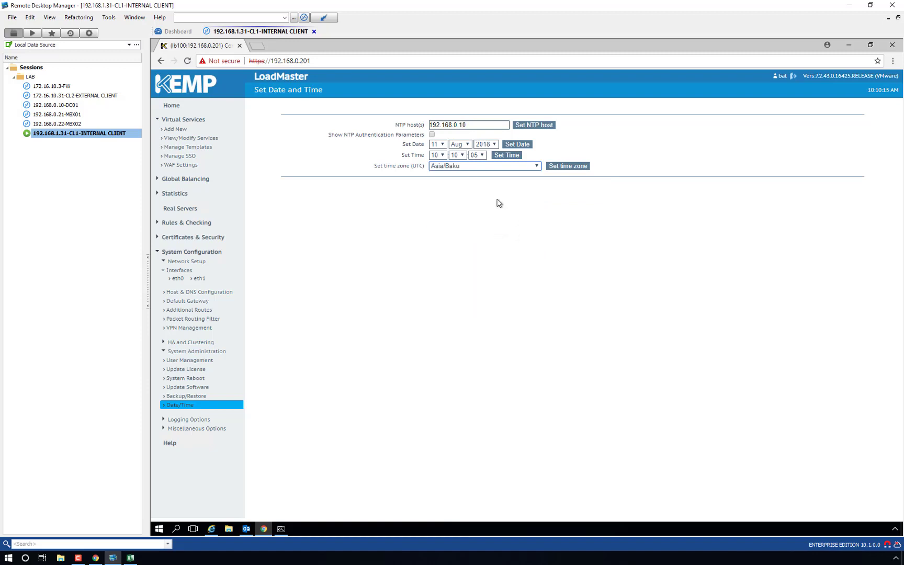
click(563, 167)
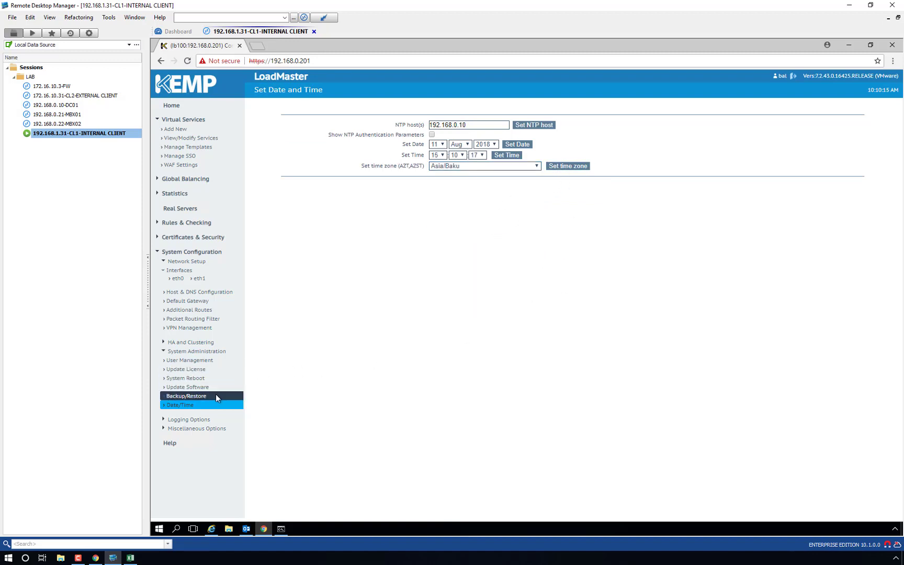
Step: Put this LoadMaster into HA (Second) Mode under HA and Clustering
click(186, 343)
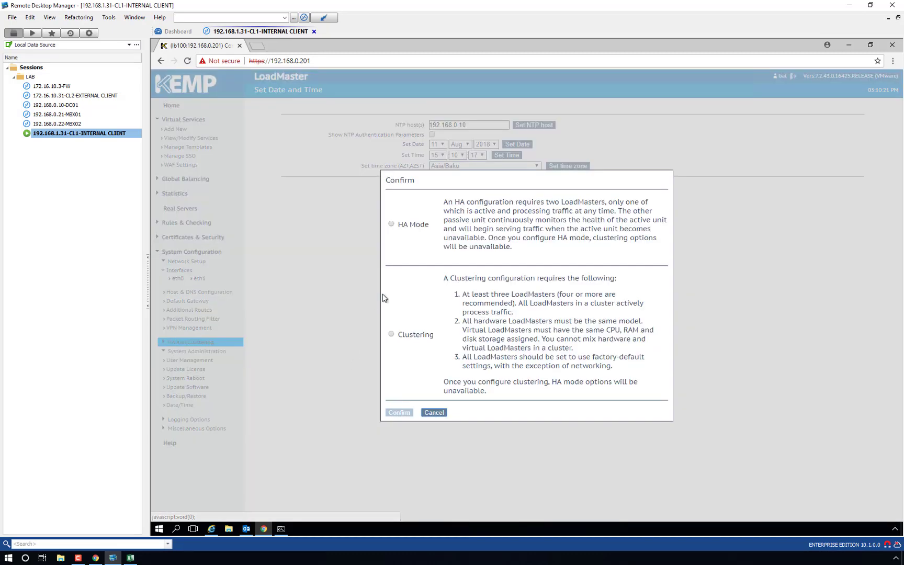
click(391, 224)
click(398, 413)
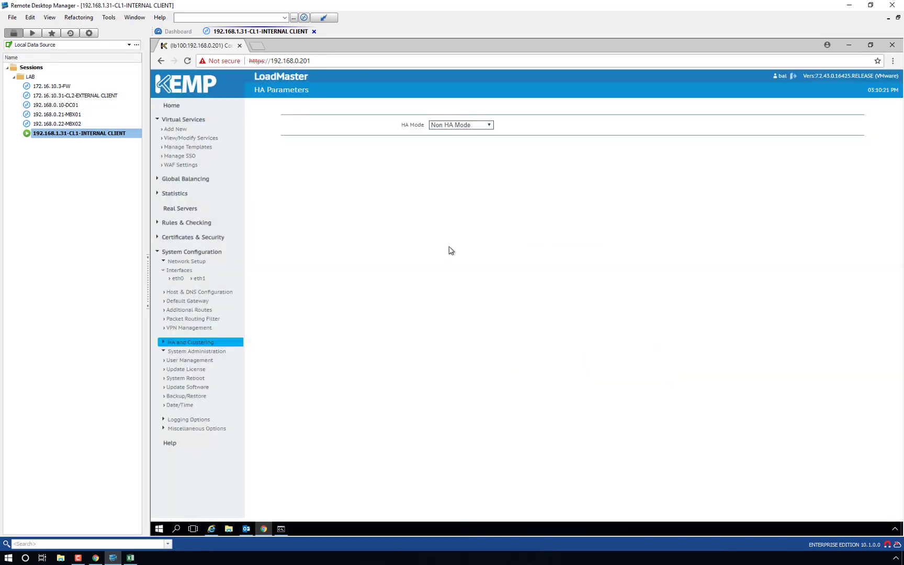
click(485, 127)
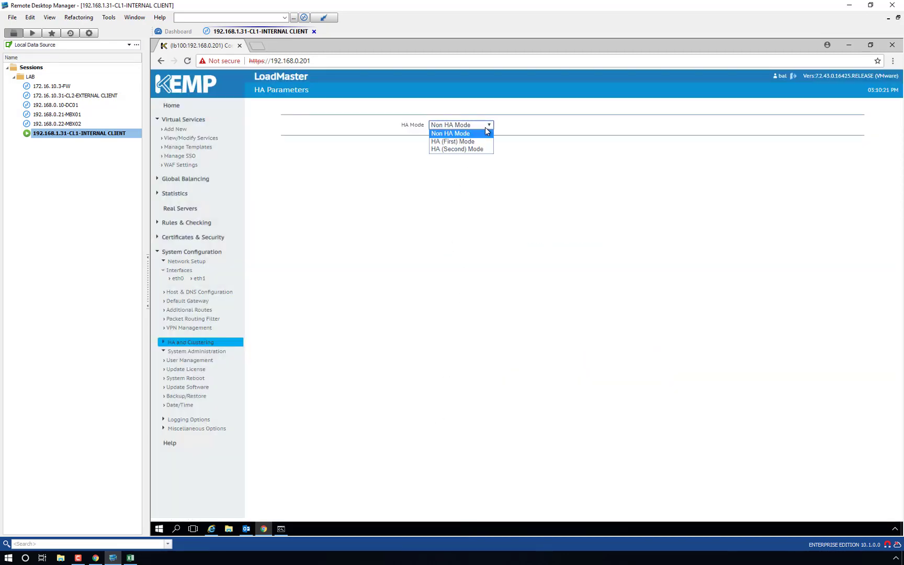
click(466, 149)
click(574, 142)
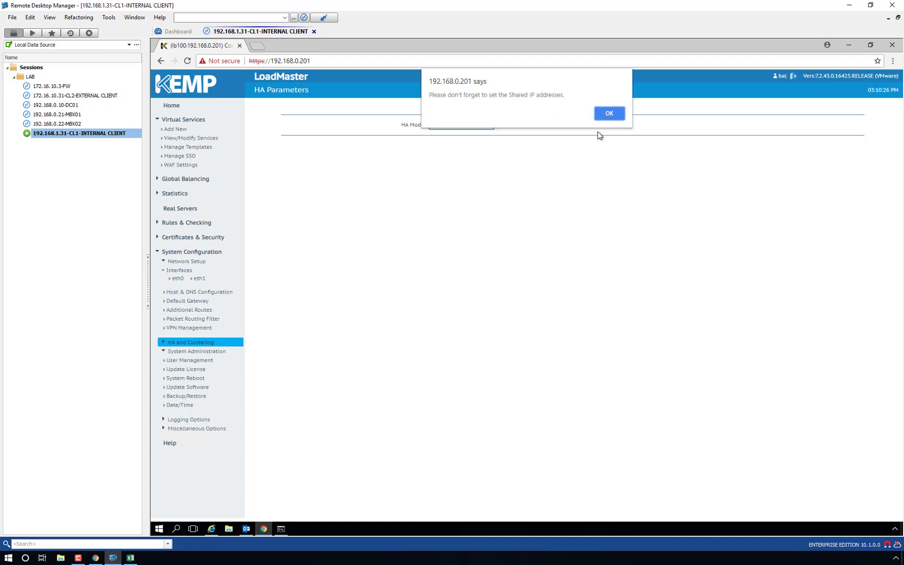
click(609, 113)
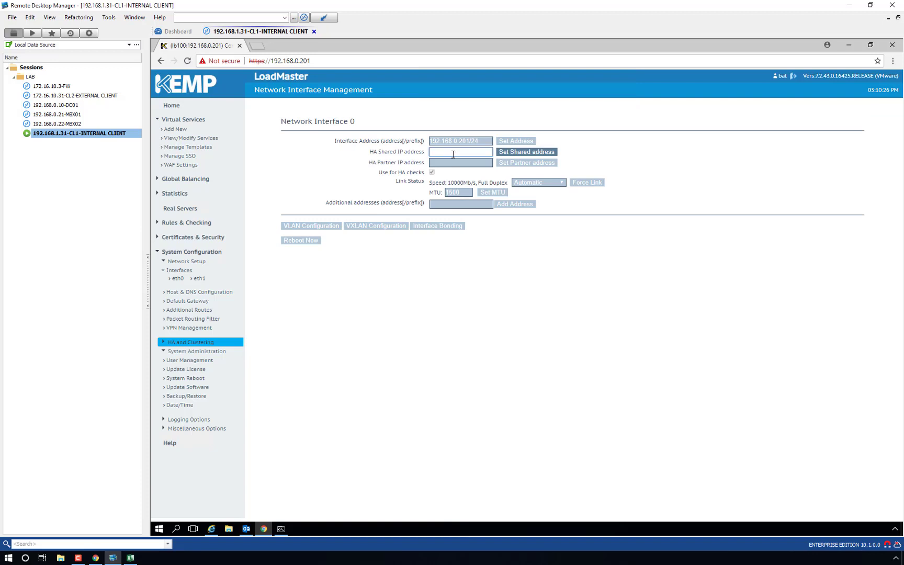
Step: Set the HA shared IP address to 192.168.0.199 and confirm the change
text(192.168.0.199)
click(281, 529)
click(281, 530)
click(519, 153)
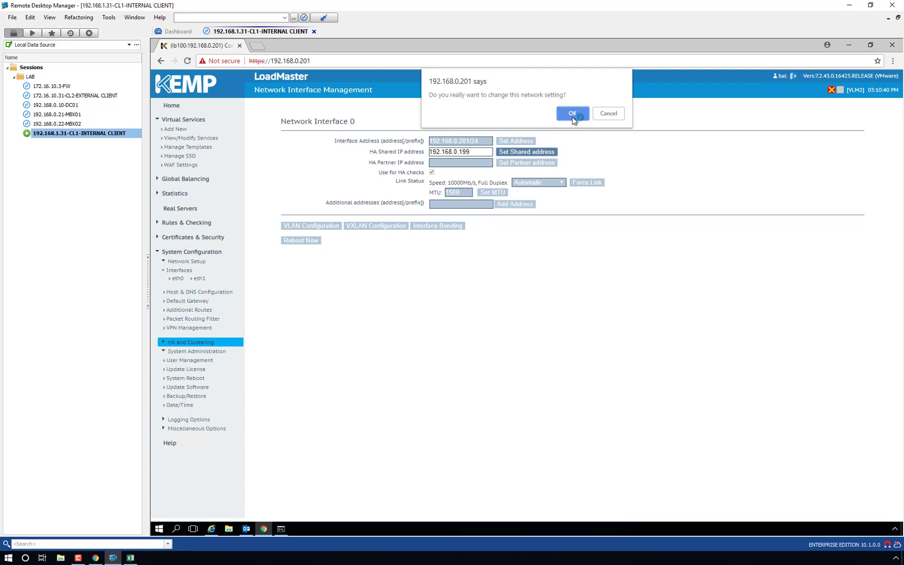
click(573, 116)
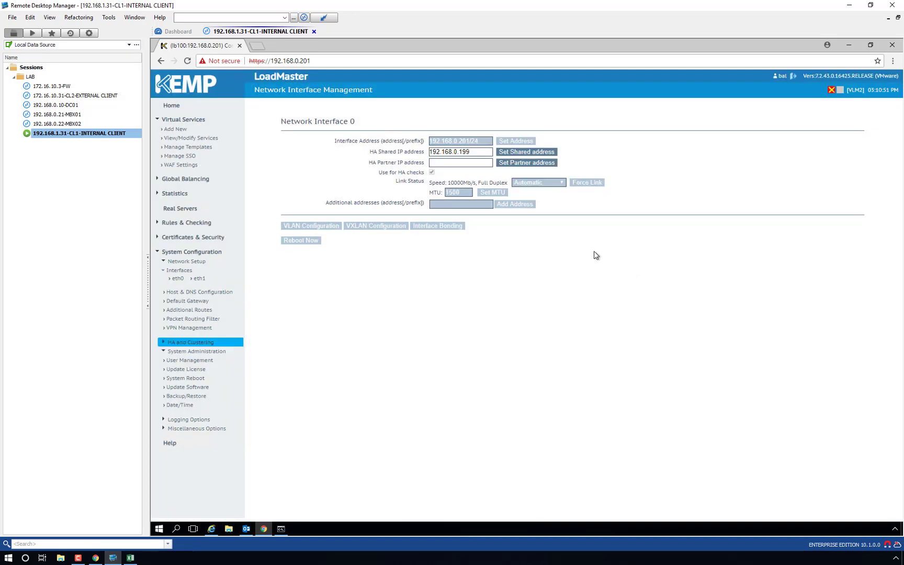
Step: Set the HA partner IP to 192.168.0.200, then reboot the LoadMaster to apply HA
double_click(443, 152)
right_click(459, 153)
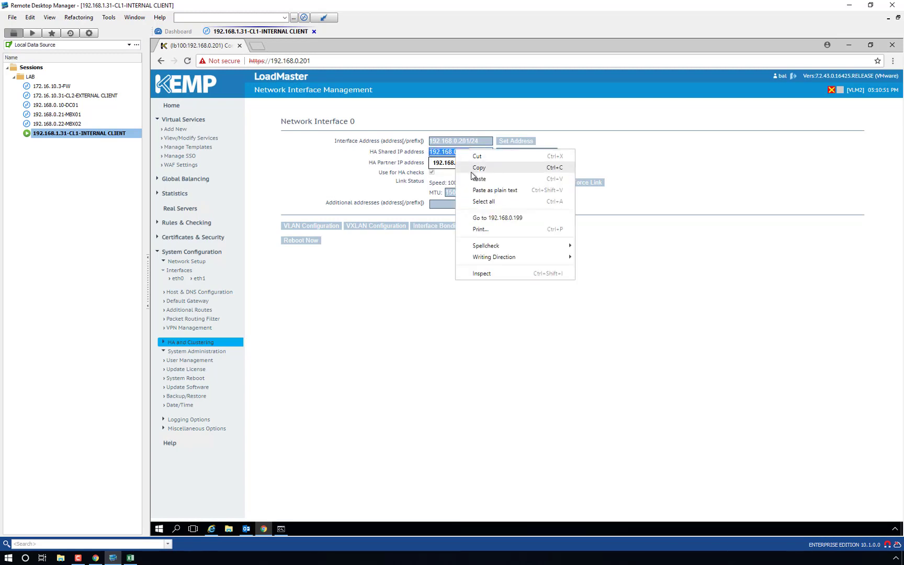
click(479, 168)
click(582, 167)
click(484, 162)
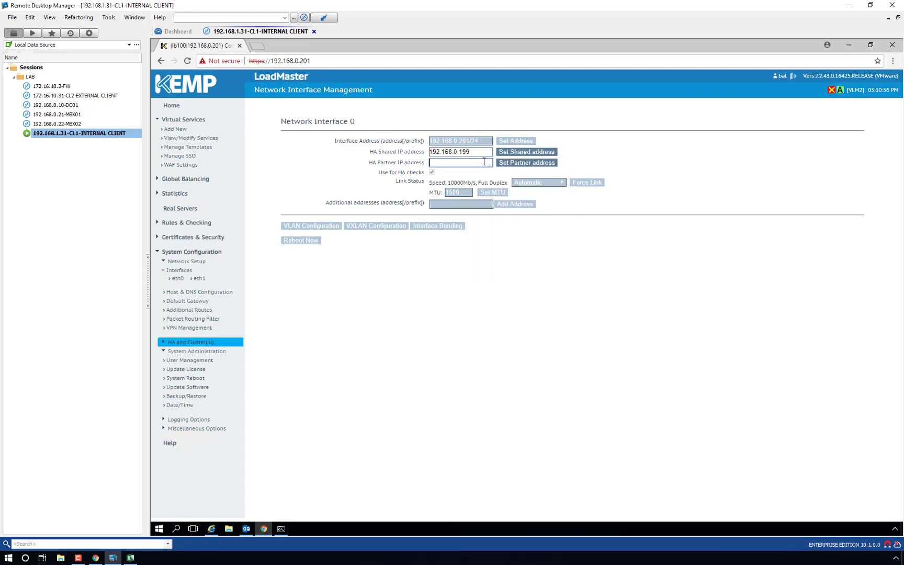
key(ctrl+v)
text(200)
click(524, 162)
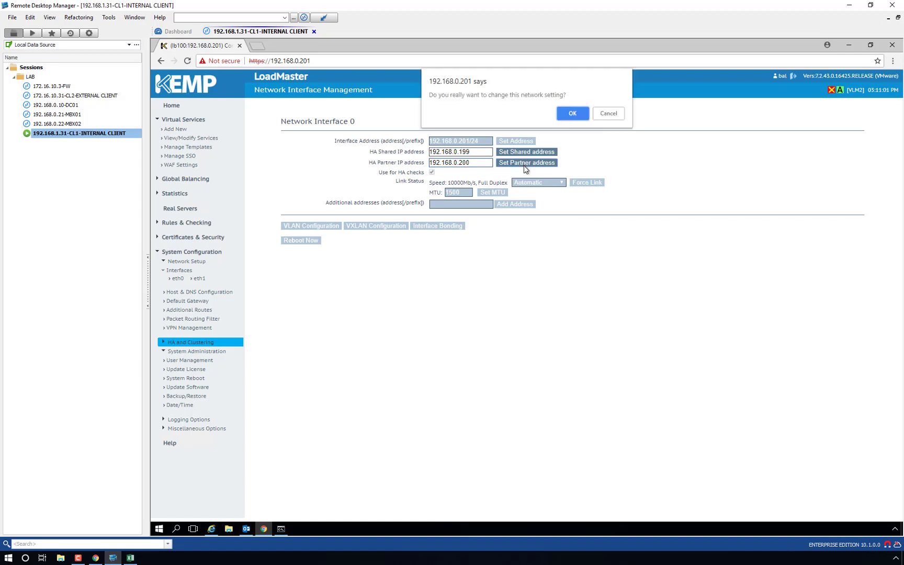
click(572, 113)
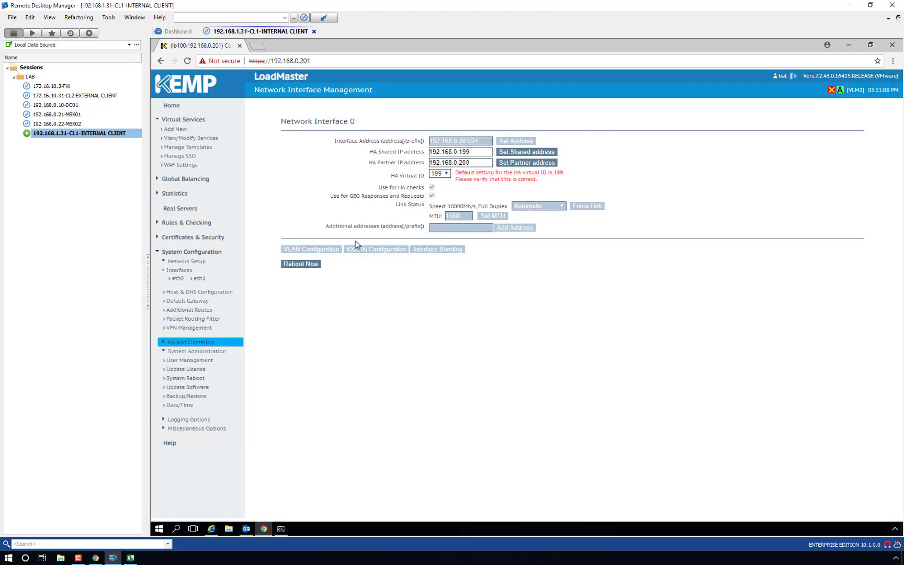
click(306, 266)
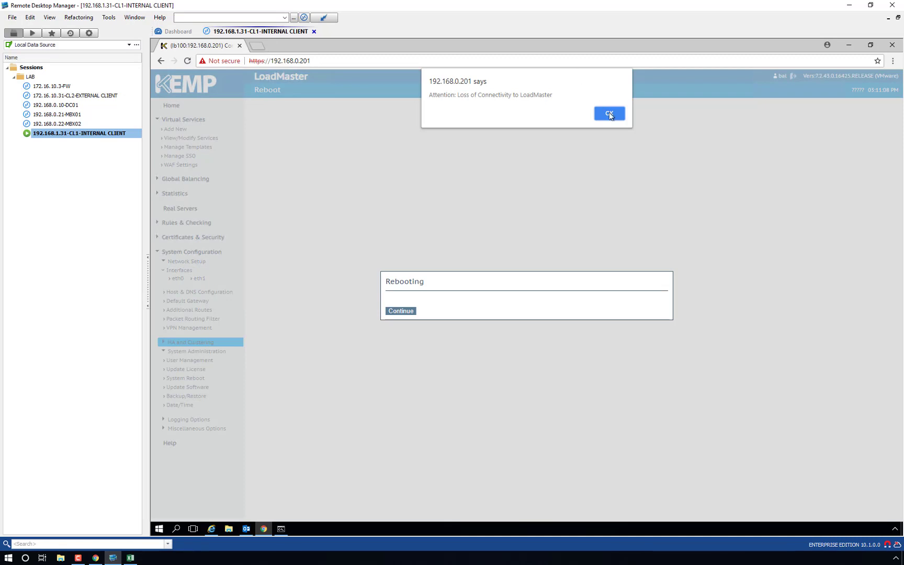
Step: Continue through the reboot and past the certificate warning to the login page
click(609, 114)
click(400, 312)
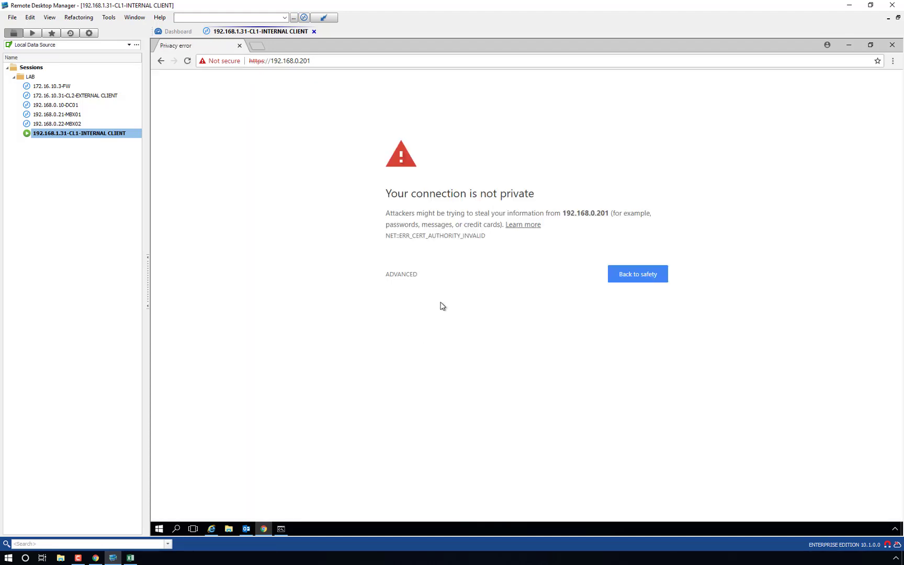
click(410, 274)
click(422, 347)
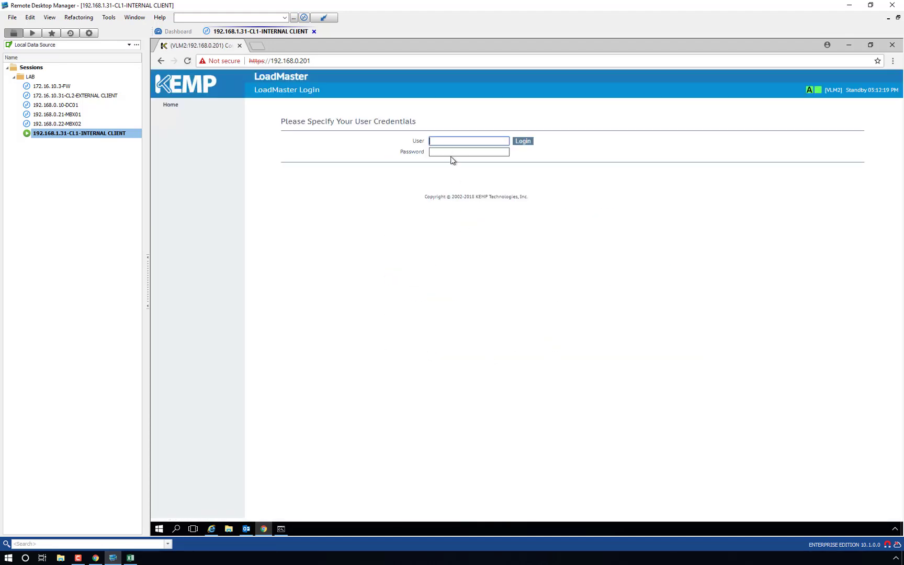
Step: Log in to VLM2, dismiss the licence notice, and bring the 192.168.0.199 ping window forward
text(bal)
key(Tab)
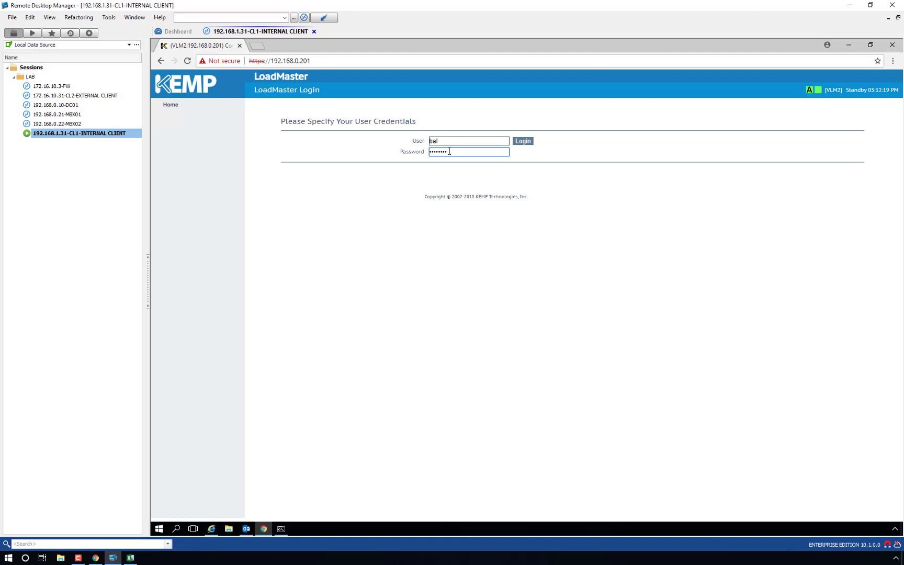
key(Return)
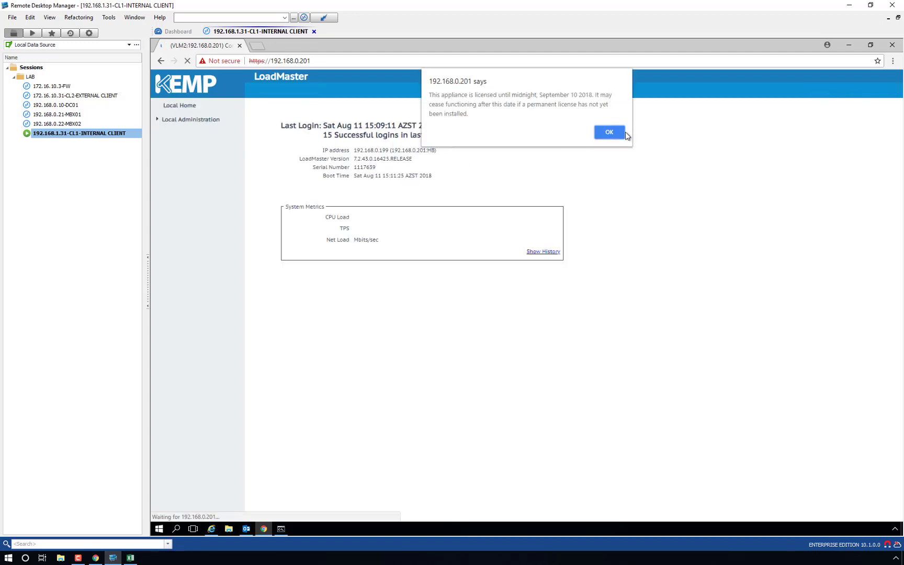
click(616, 133)
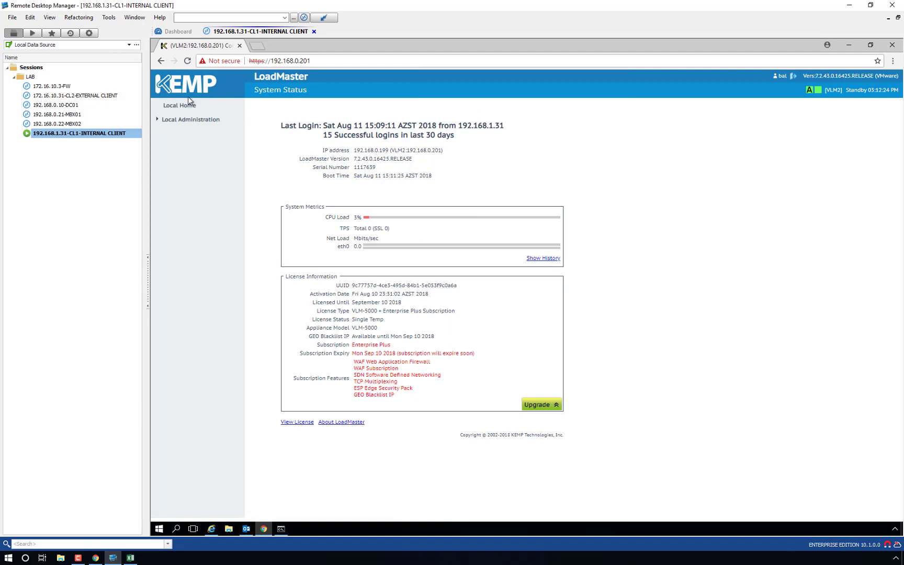
click(197, 125)
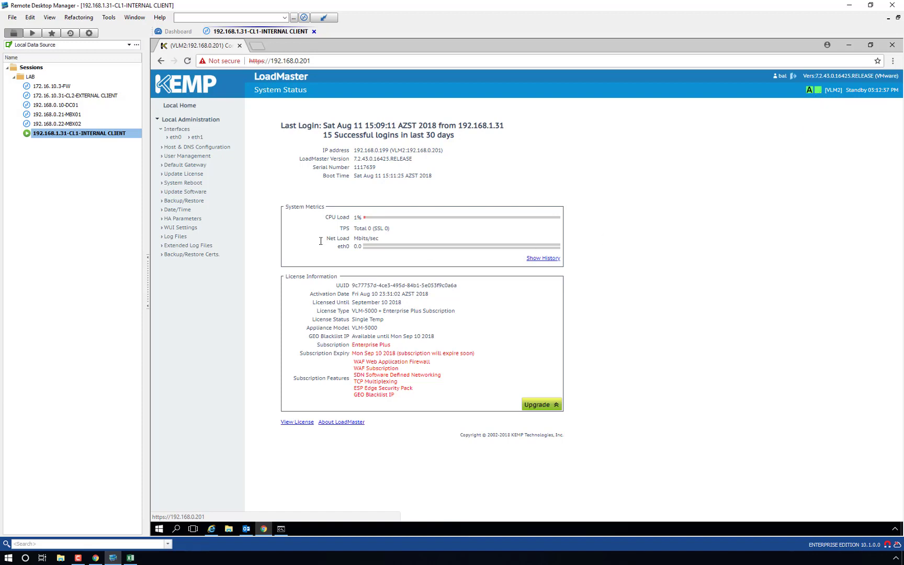
click(281, 530)
drag(819, 184, 688, 156)
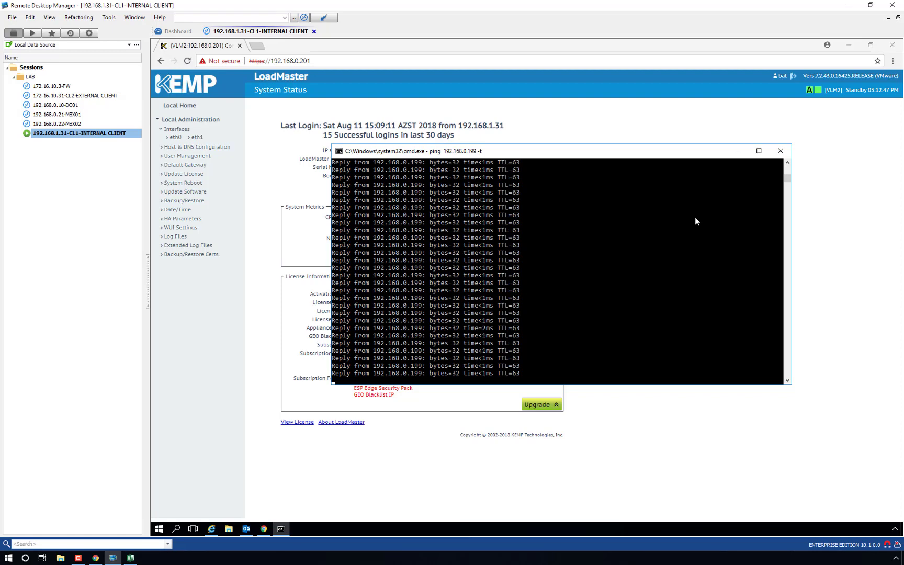
Step: Run Send All in Outlook to sync with Exchange, then return to the LoadMaster browser
click(246, 530)
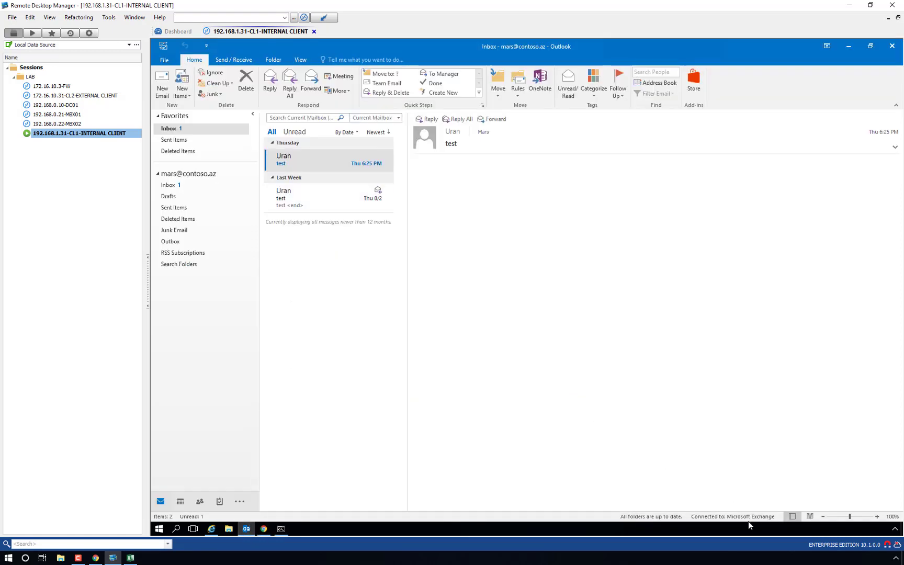
click(233, 60)
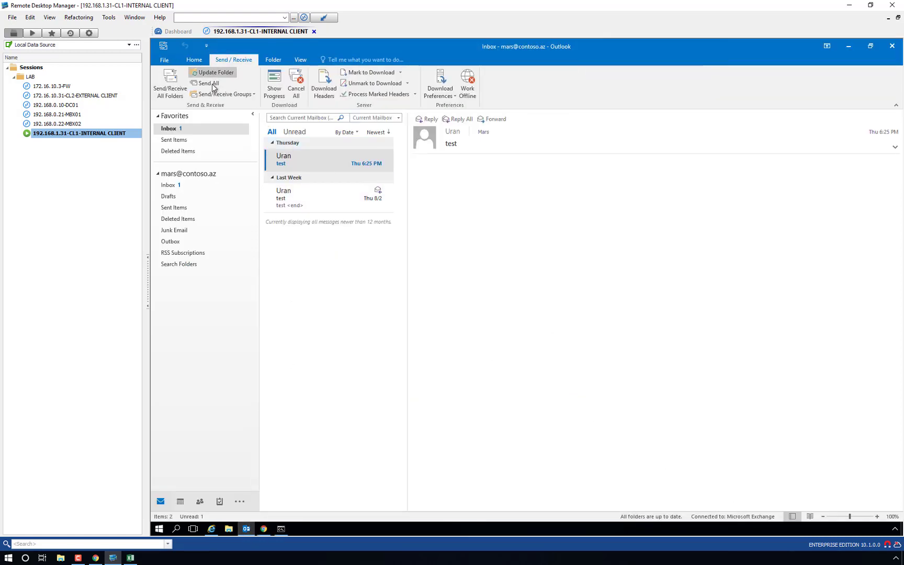
click(204, 73)
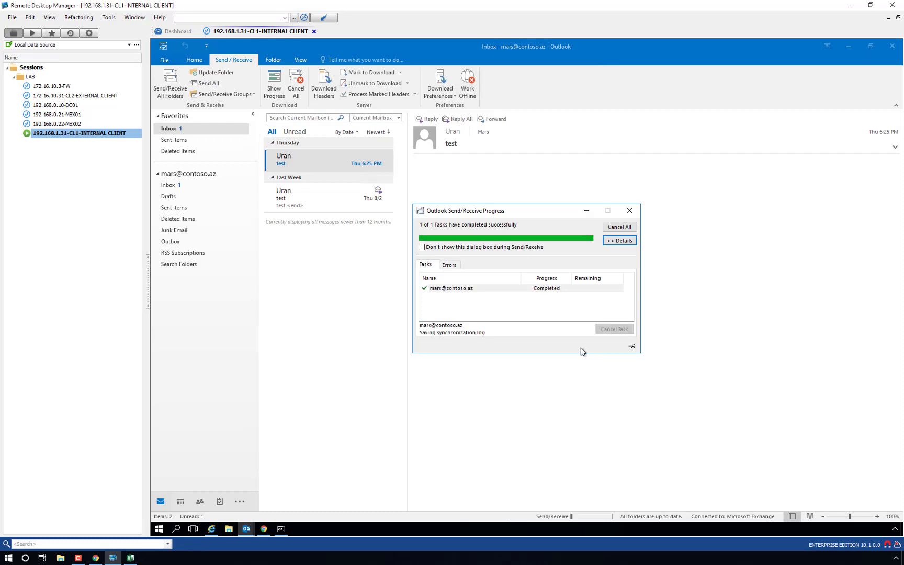
click(216, 531)
click(255, 57)
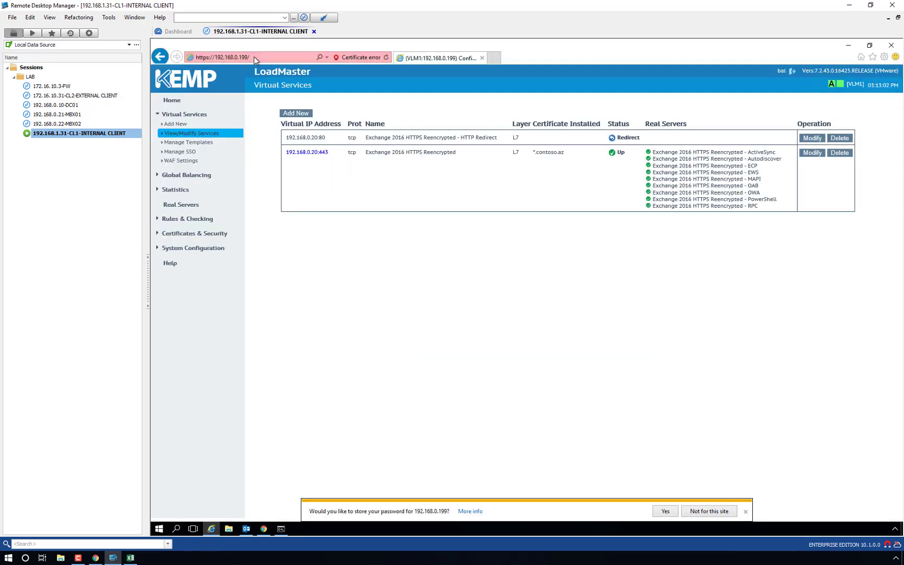
Step: Load the master LoadMaster at 192.168.0.200, log in, and go to Local Administration > System Reboot
drag(239, 57, 275, 57)
text(200)
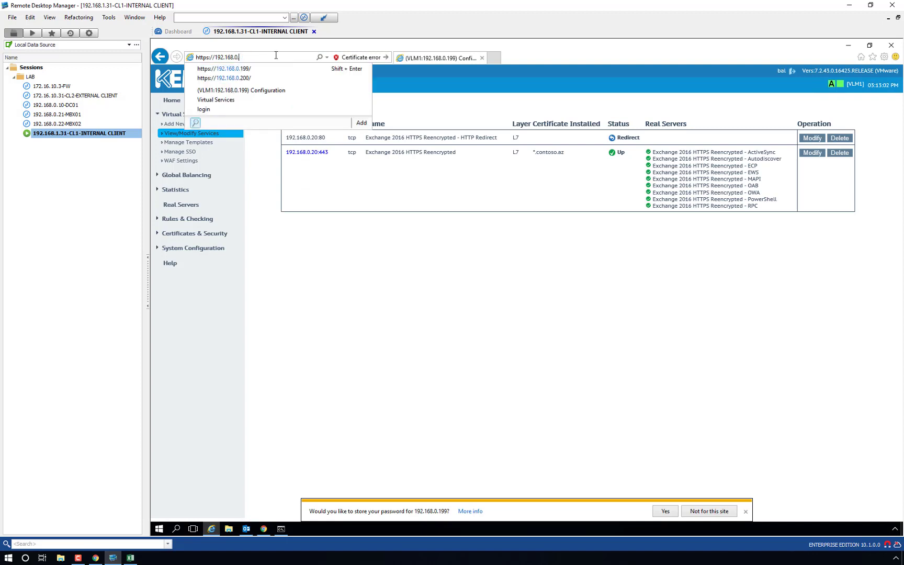
key(Return)
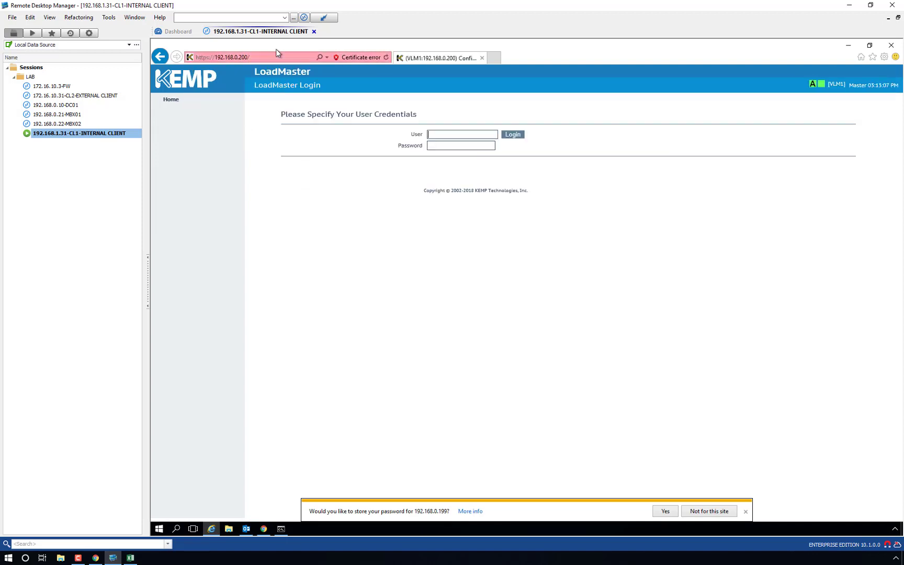
text(bal)
key(Down)
key(Return)
key(Return)
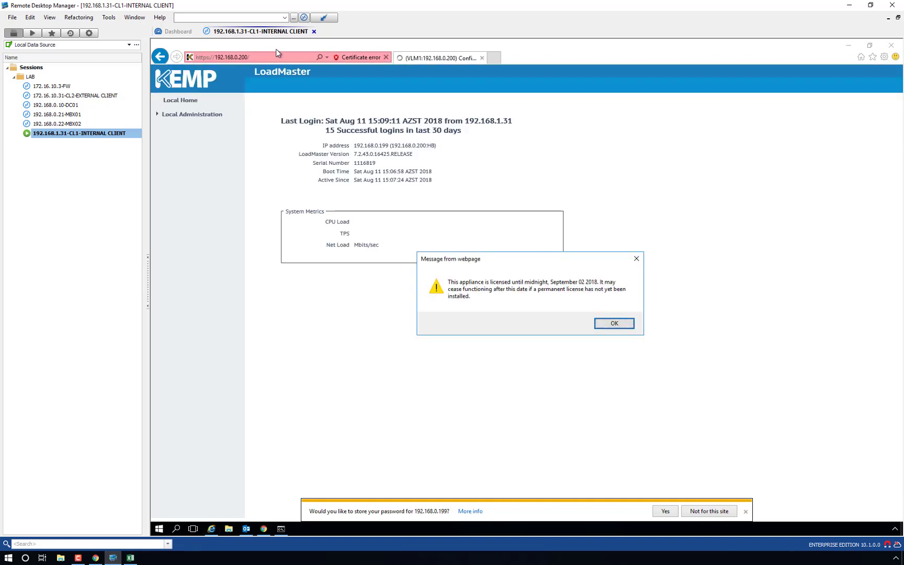
key(Return)
click(192, 115)
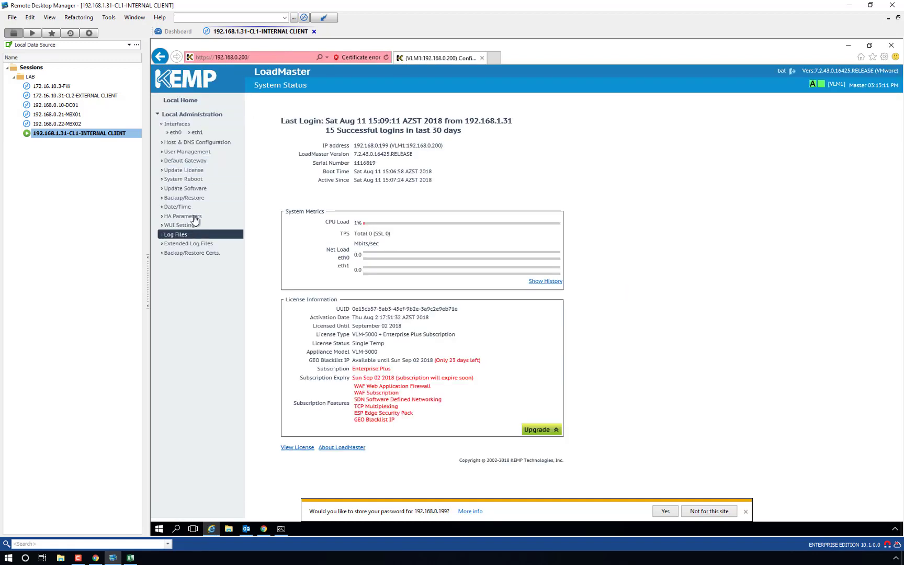
click(187, 180)
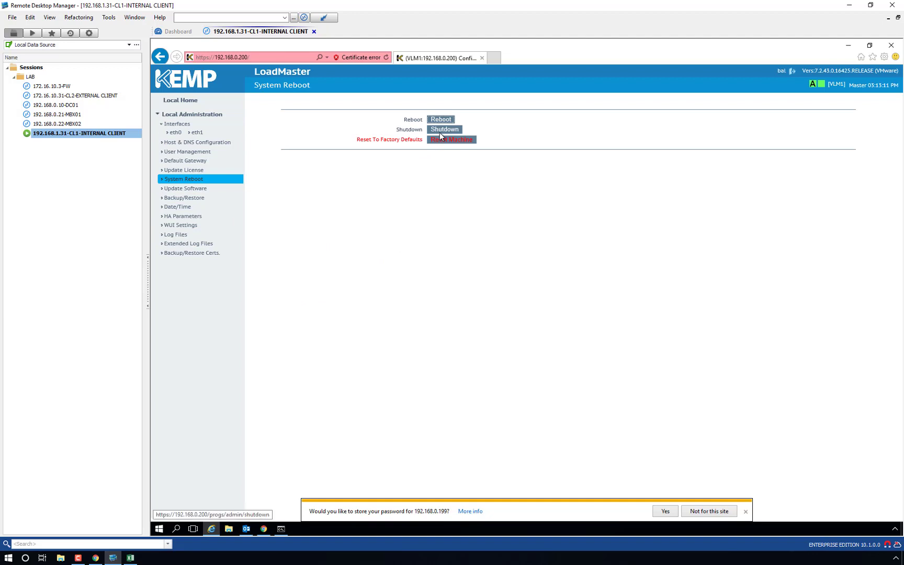
Step: Start a continuous ping to 192.168.0.20 in a new Command Prompt
click(281, 529)
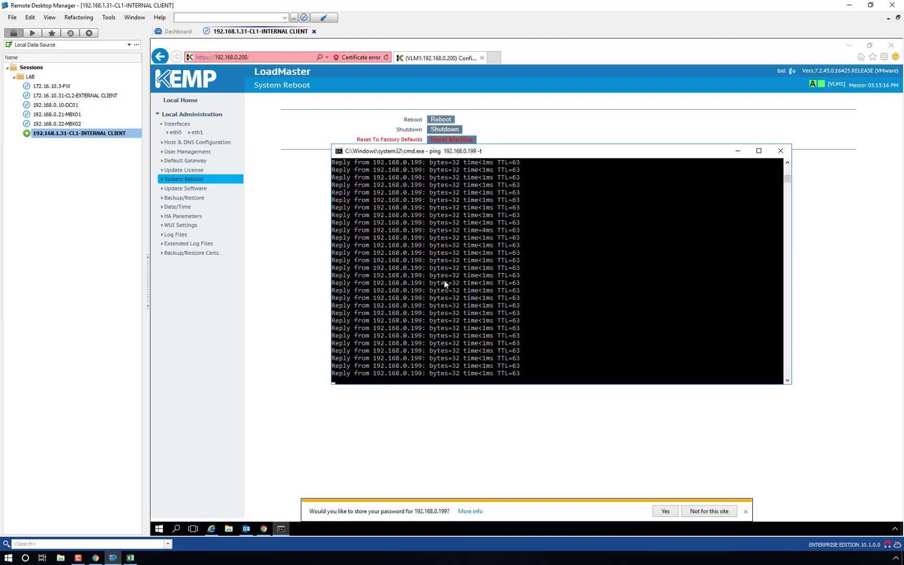
right_click(159, 529)
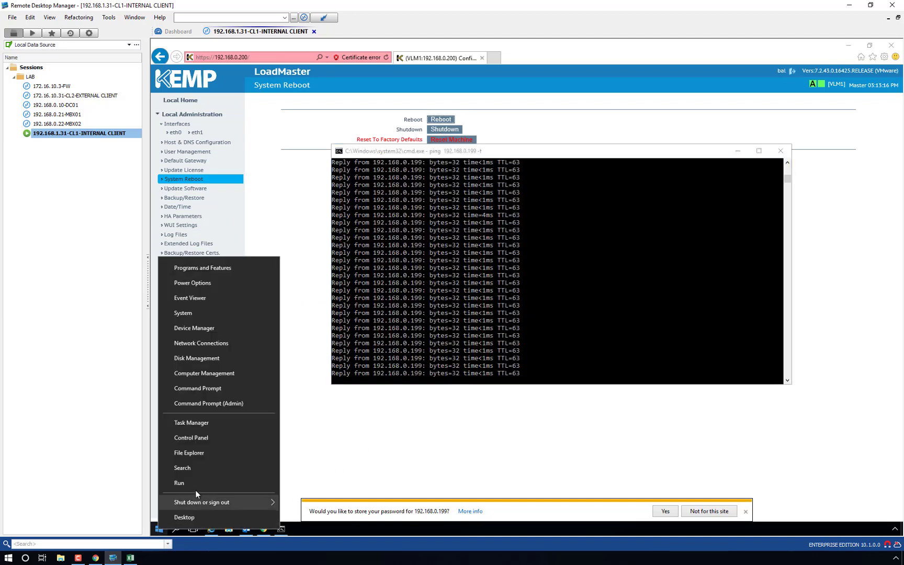
click(195, 485)
text(cmd)
key(Return)
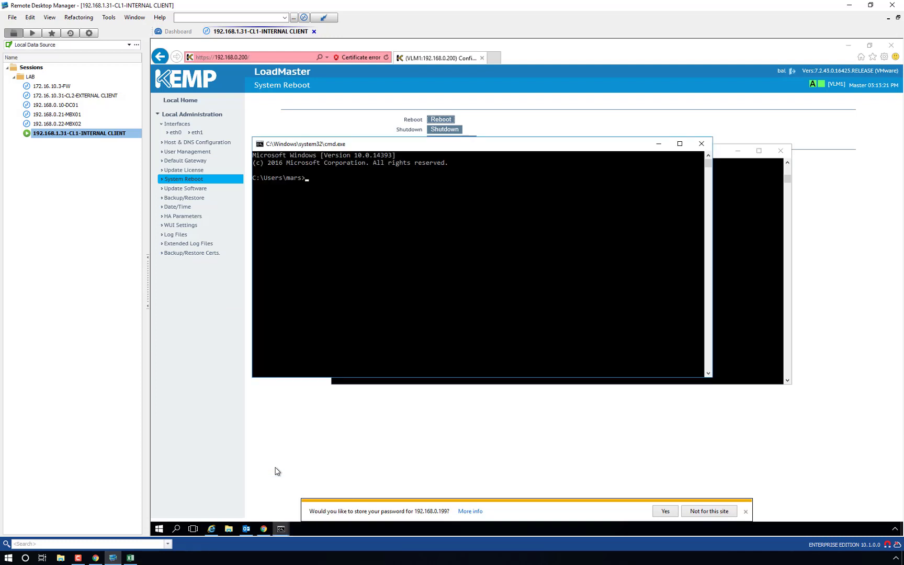
text(ping )
text(192.168)
text(.0.12)
text( -t)
key(Return)
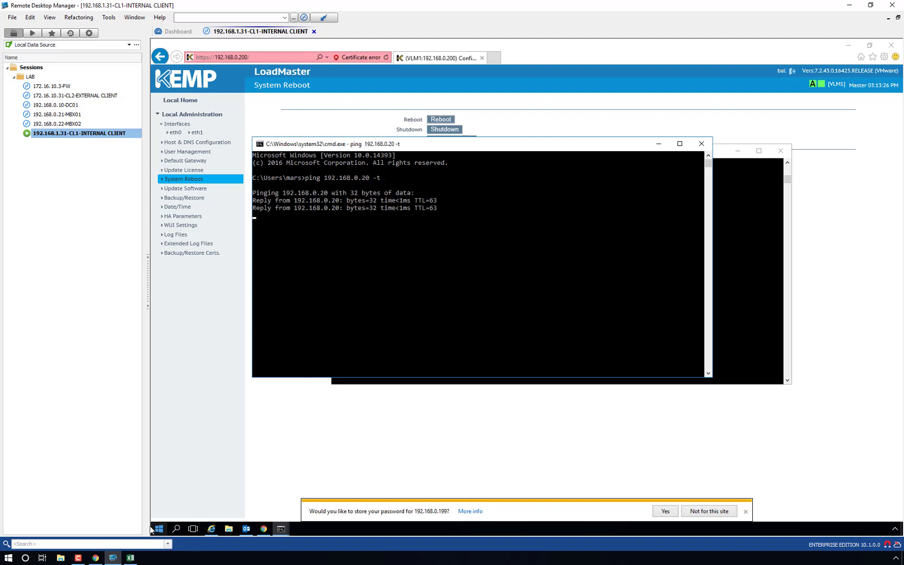
Step: Start a continuous ping to 192.168.0.200, then return to the LoadMaster reboot page
right_click(160, 529)
click(197, 482)
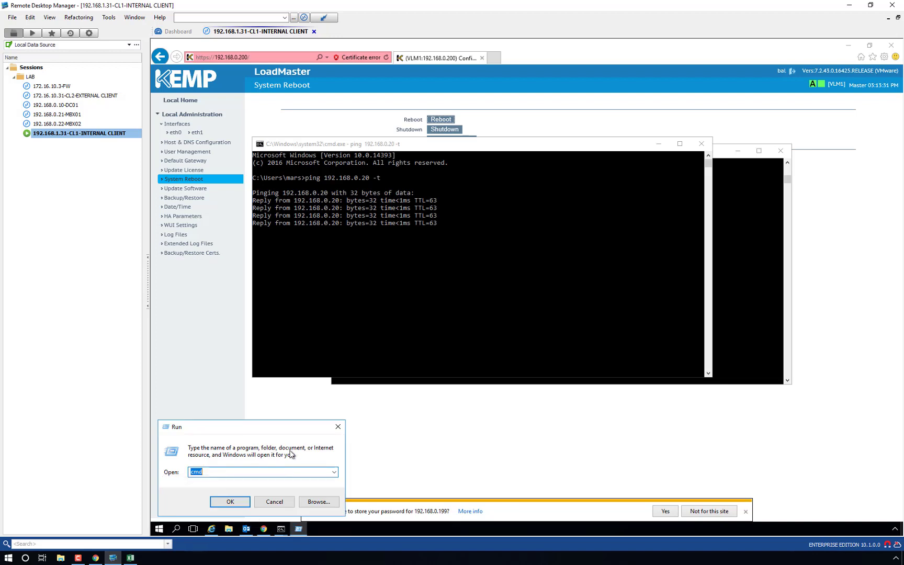
text(ping )
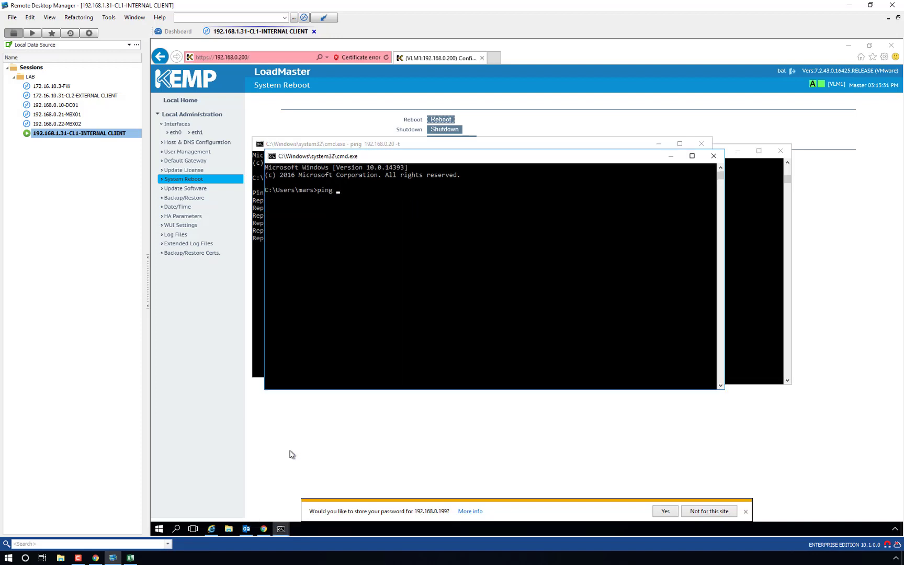
text(192.168.0.200 -t)
key(Return)
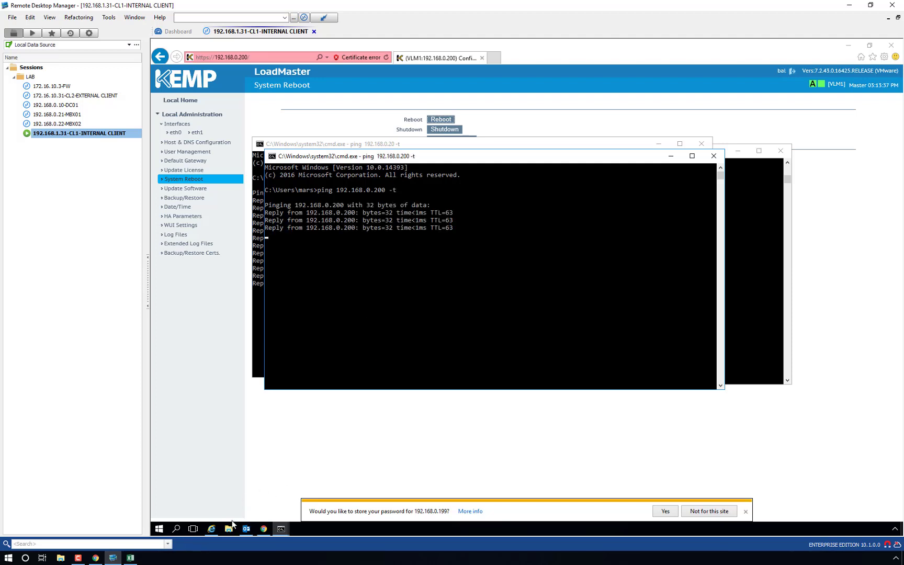
click(217, 530)
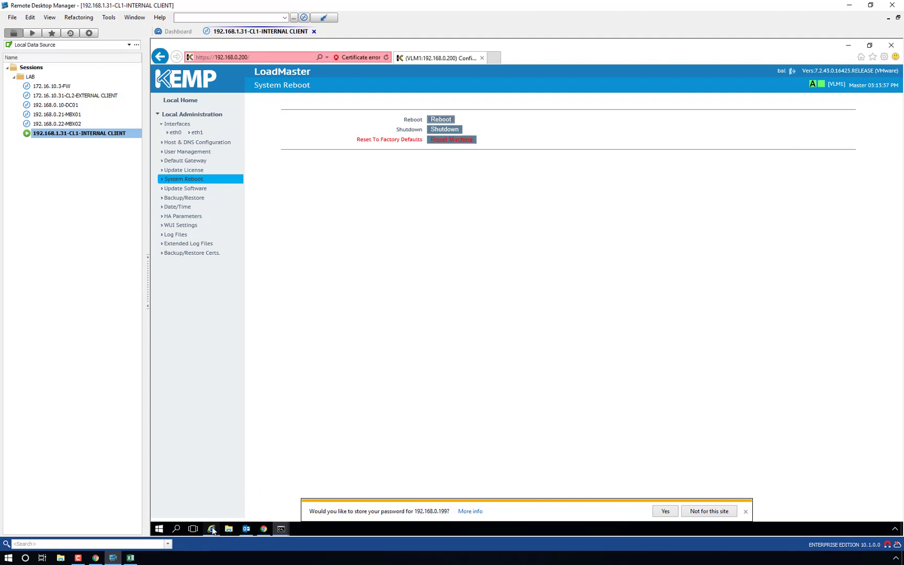
Step: Shut down the master LoadMaster at 192.168.0.200 and switch back to the Outlook inbox
click(455, 129)
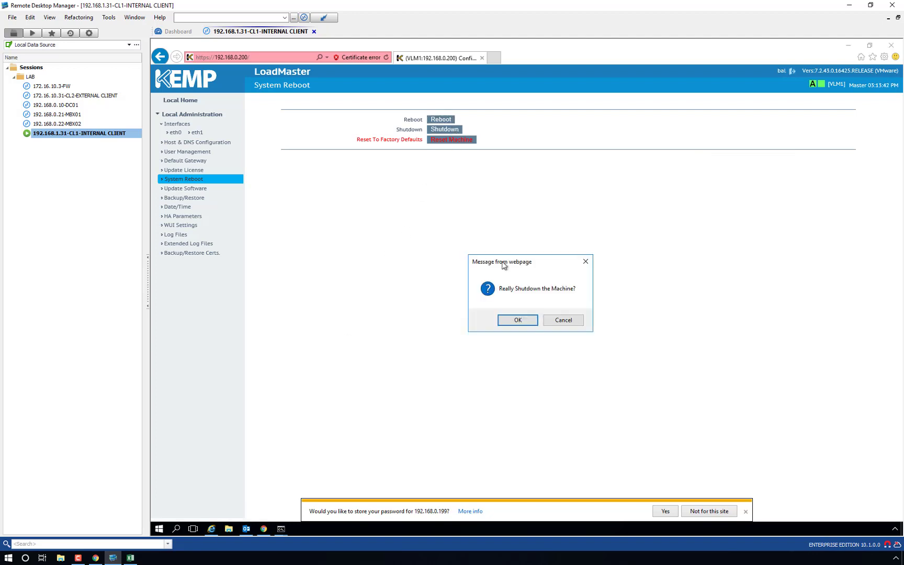
click(505, 321)
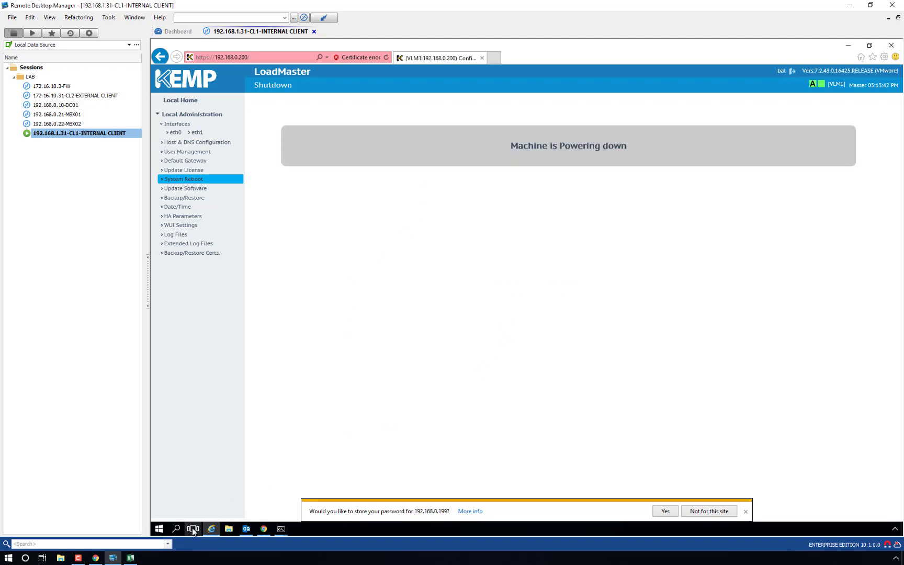
click(193, 529)
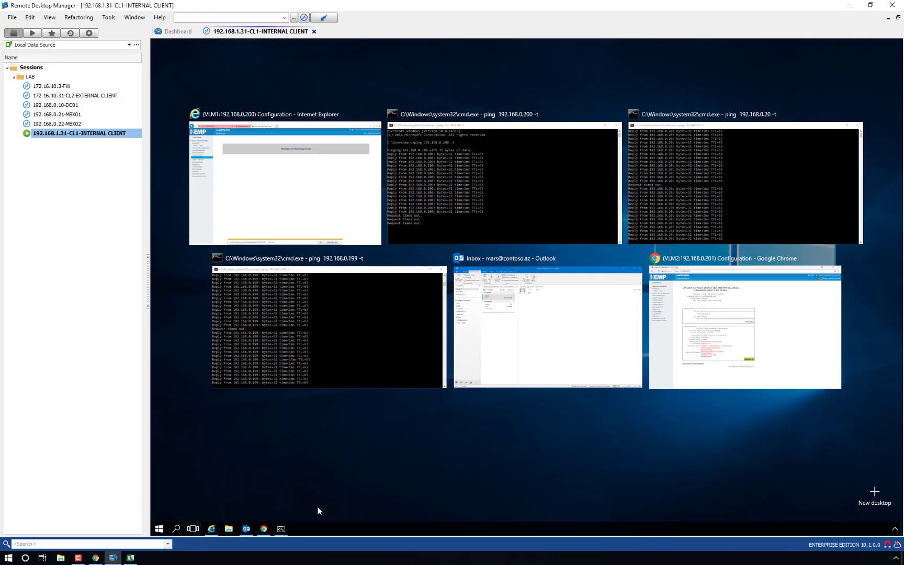
click(249, 530)
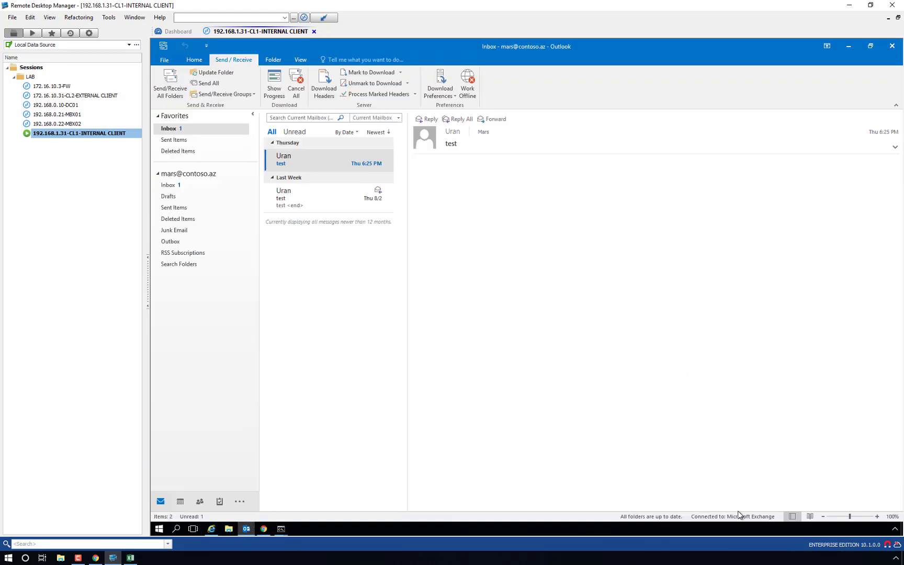
click(896, 530)
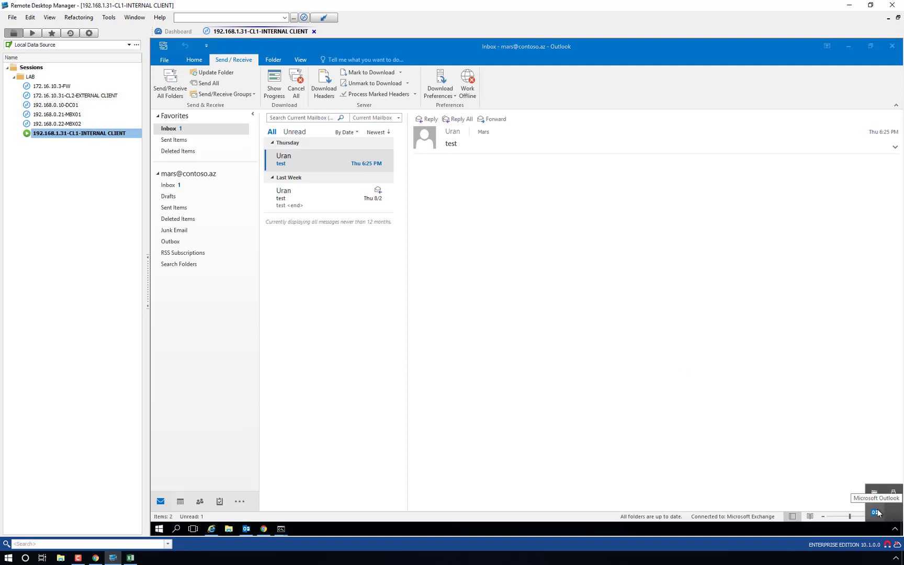